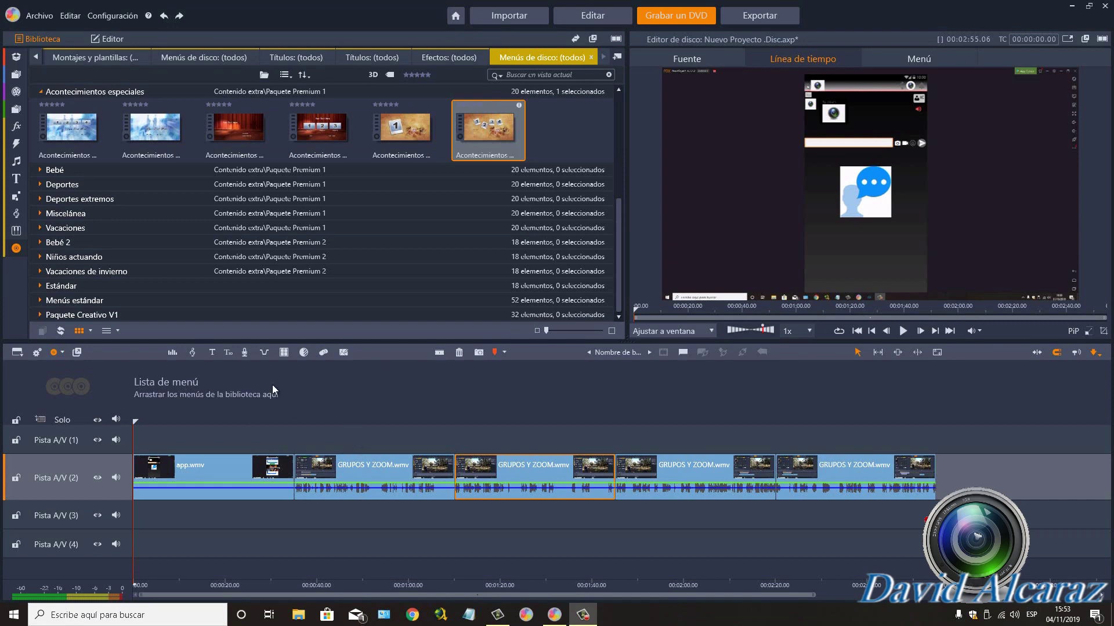
Step: Add the blue graduation main menu from the Acontecimientos especiales category to the disc's menu list
scroll(169, 237, "up", 5)
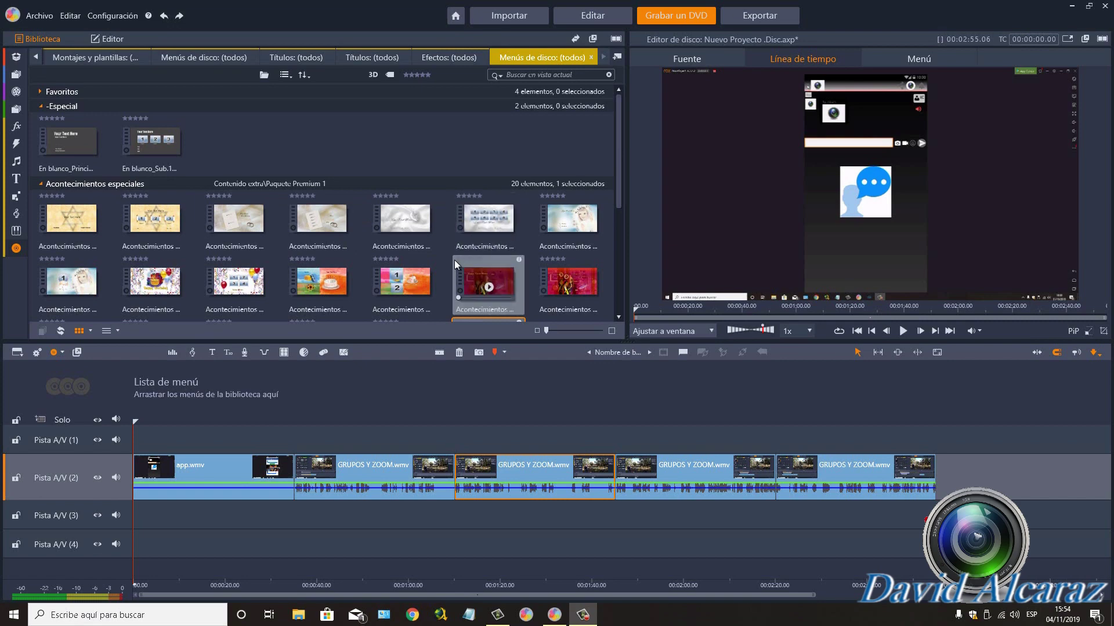
scroll(294, 244, "down", 5)
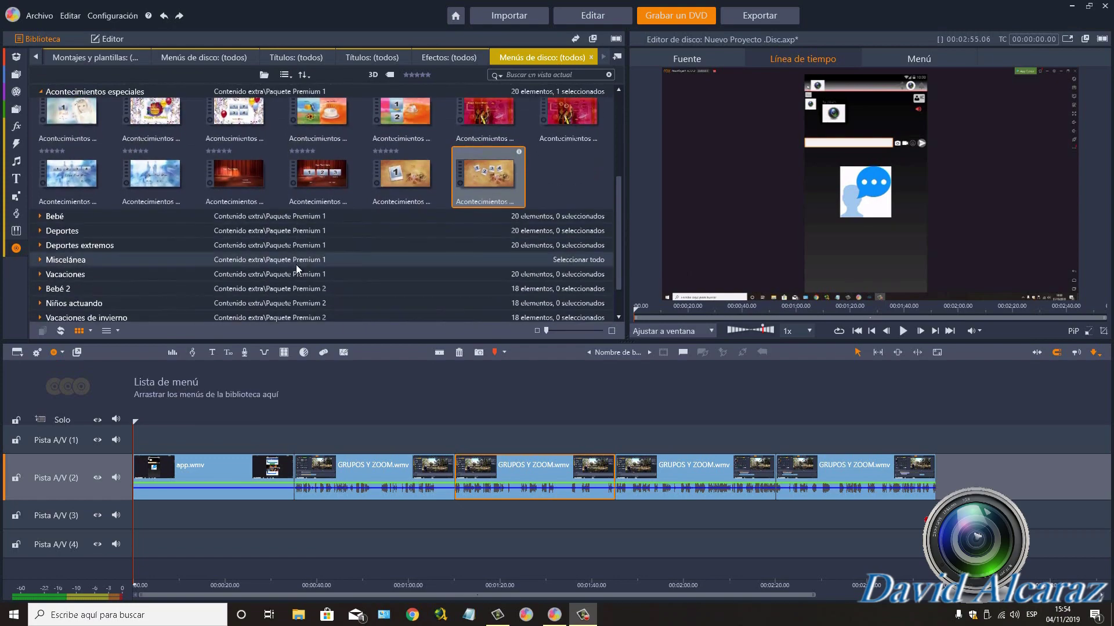
scroll(298, 264, "up", 3)
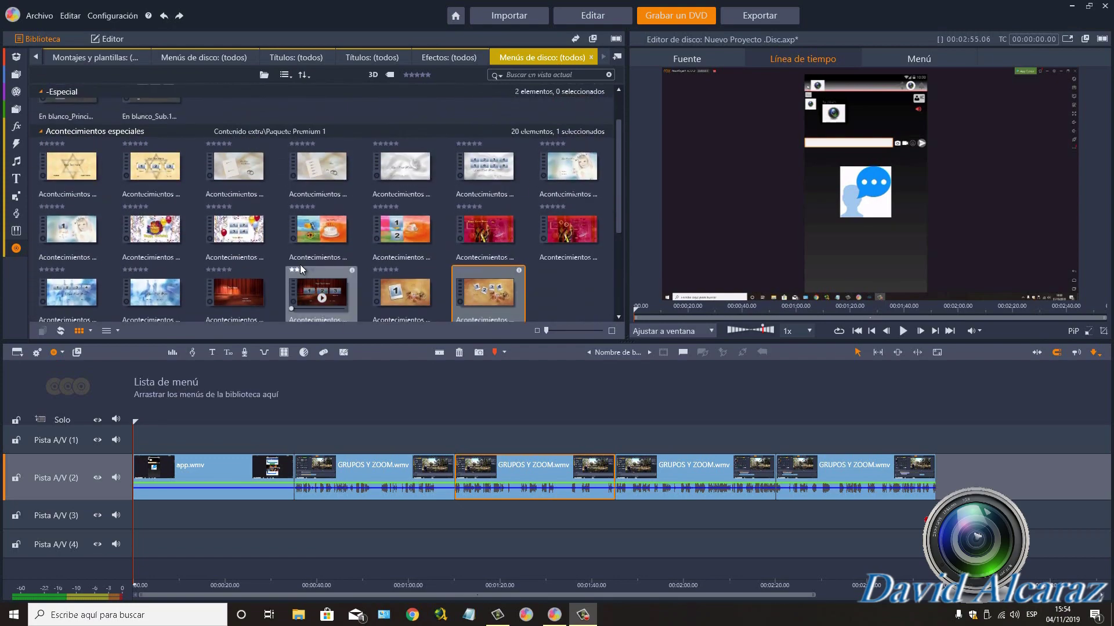
scroll(323, 265, "down", 3)
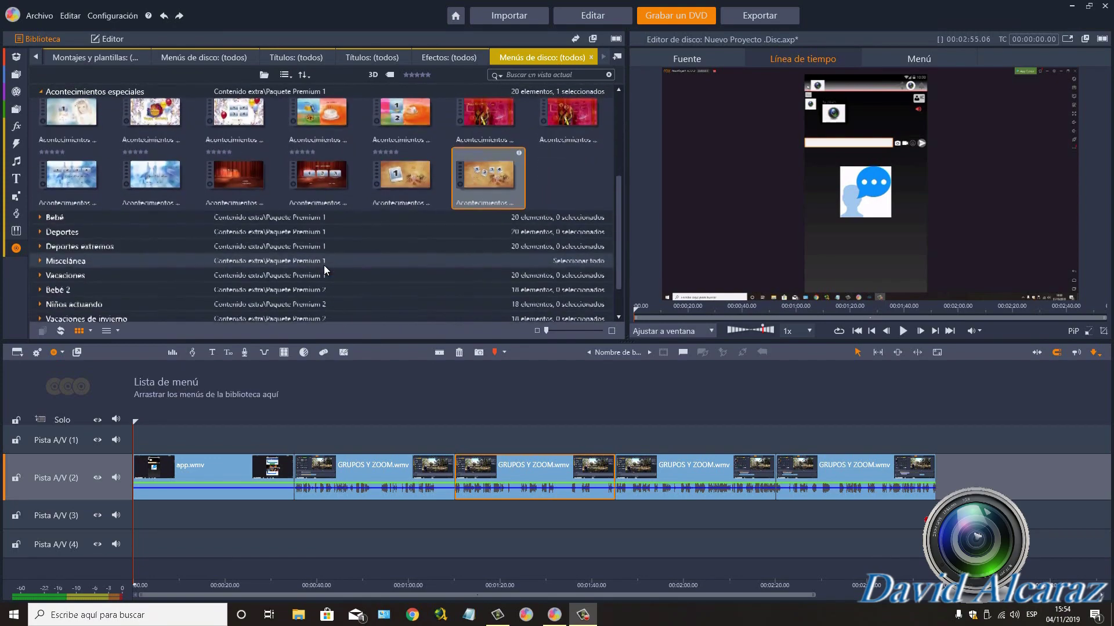
scroll(324, 264, "up", 3)
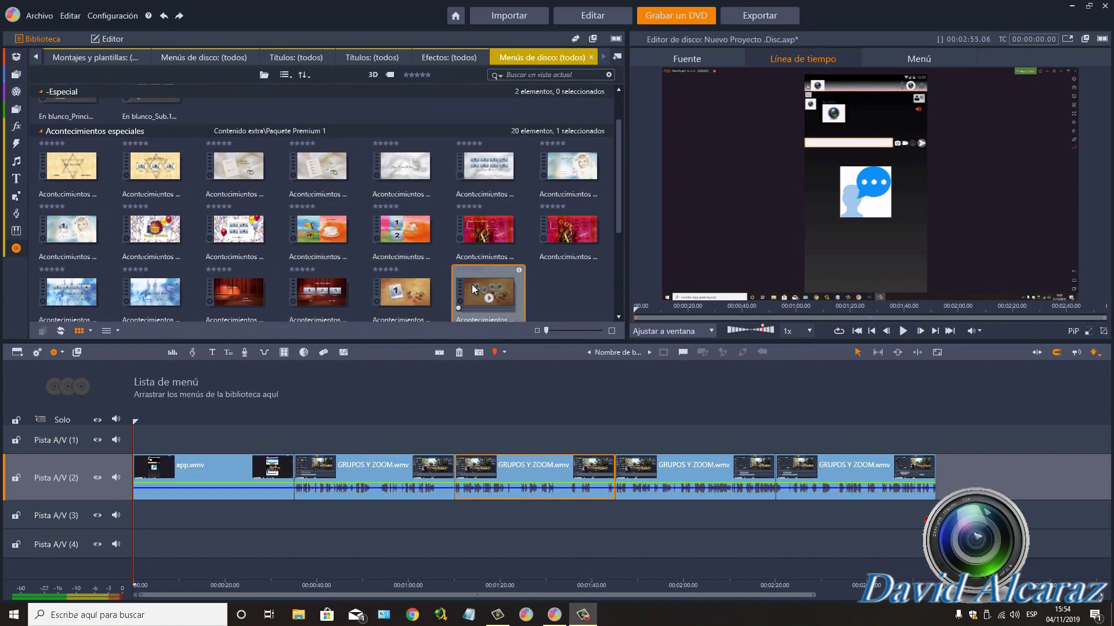
left_click_drag(152, 287, 152, 399)
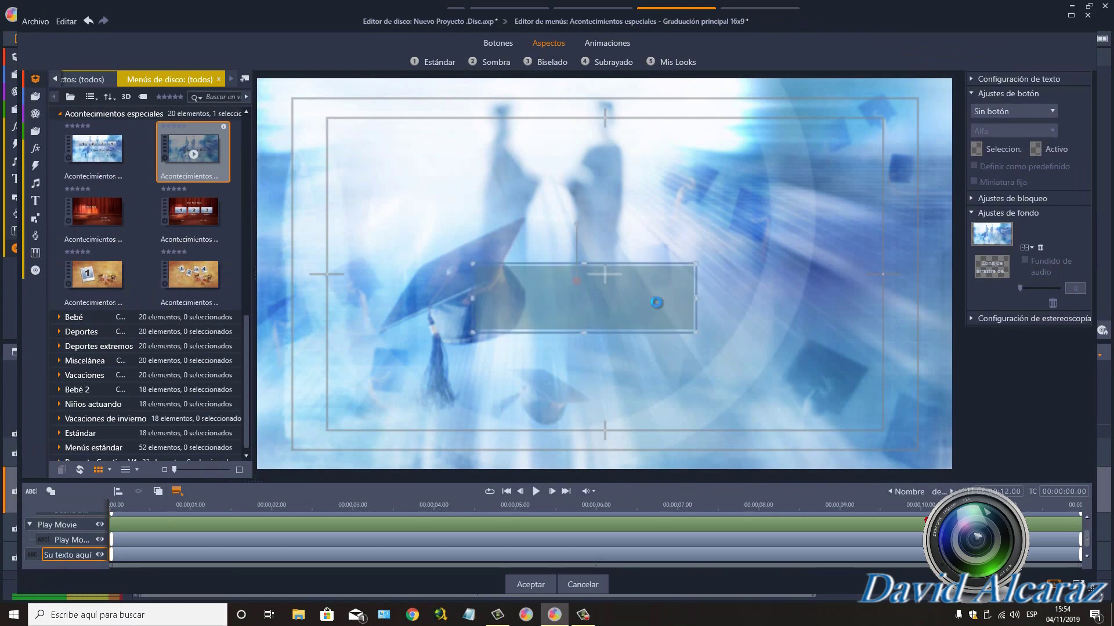
Step: Expand the text settings and move the large title text box to the upper centre of the menu
left_click(672, 299)
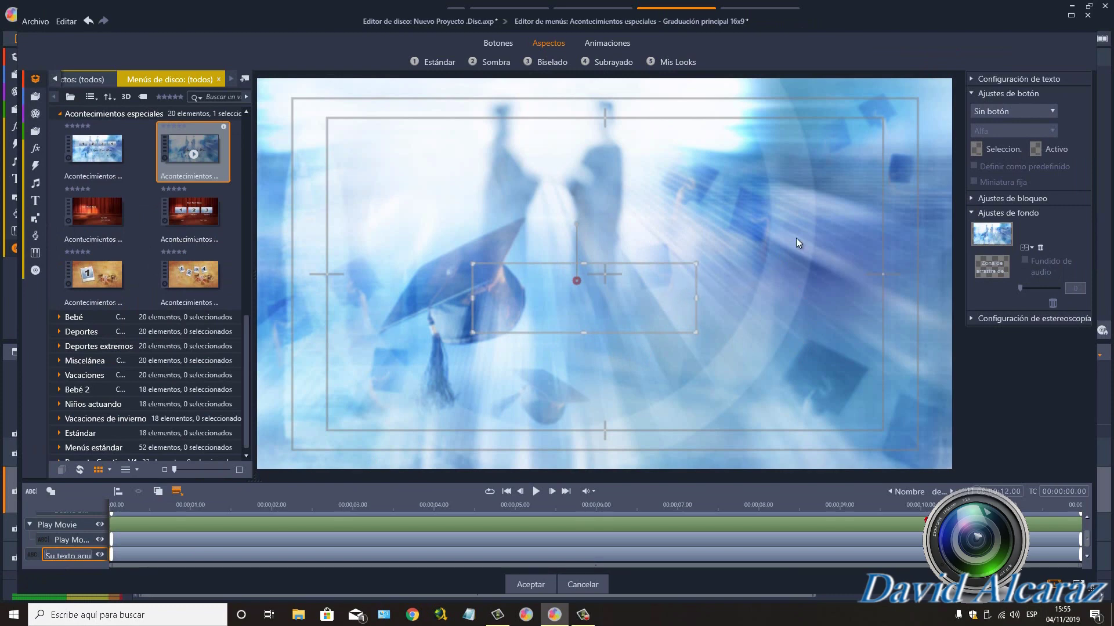
left_click(973, 79)
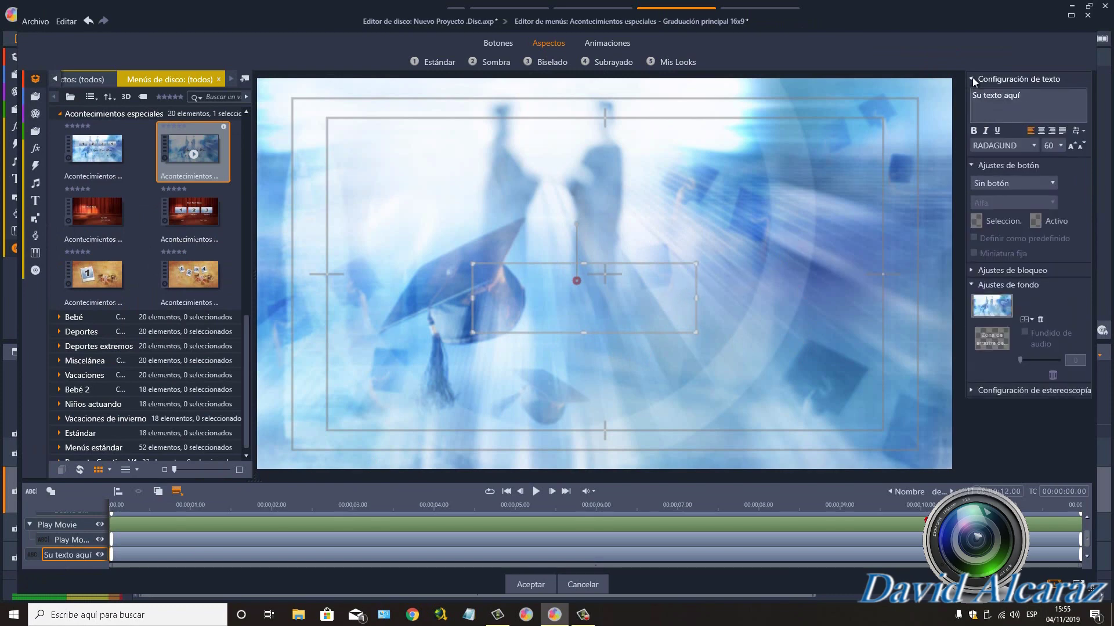
left_click(1016, 100)
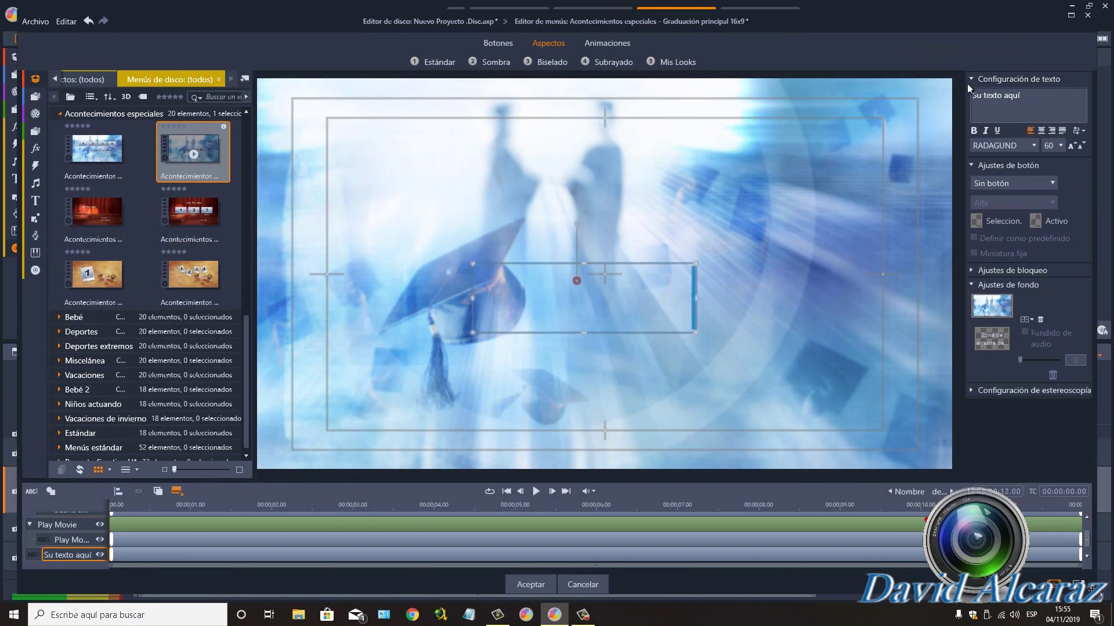
left_click_drag(1019, 97, 969, 98)
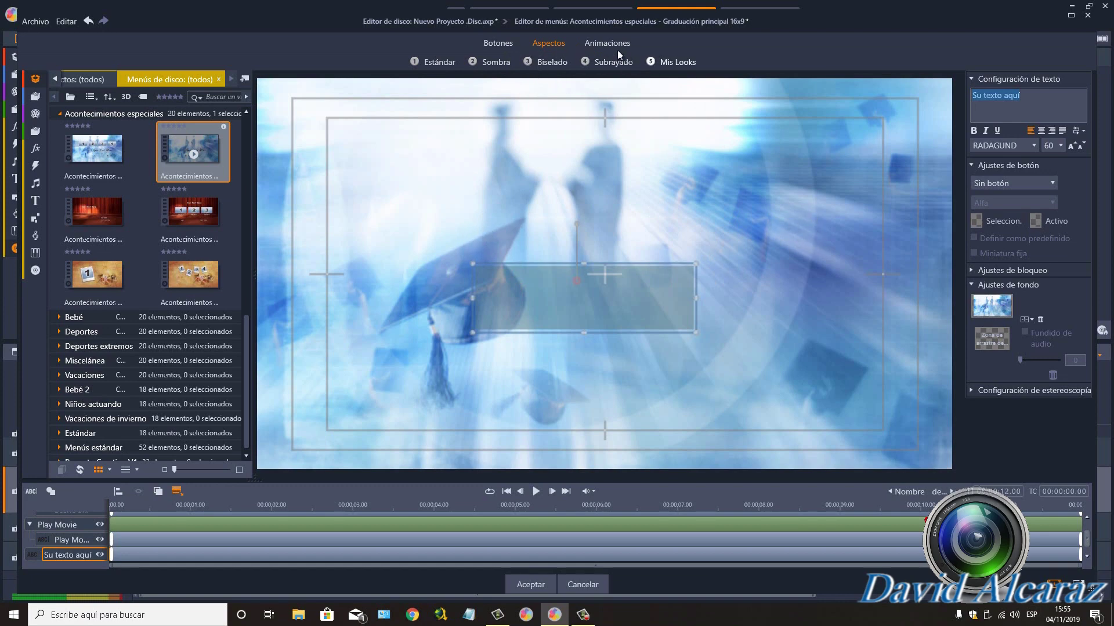
left_click(549, 62)
left_click_drag(602, 256, 628, 108)
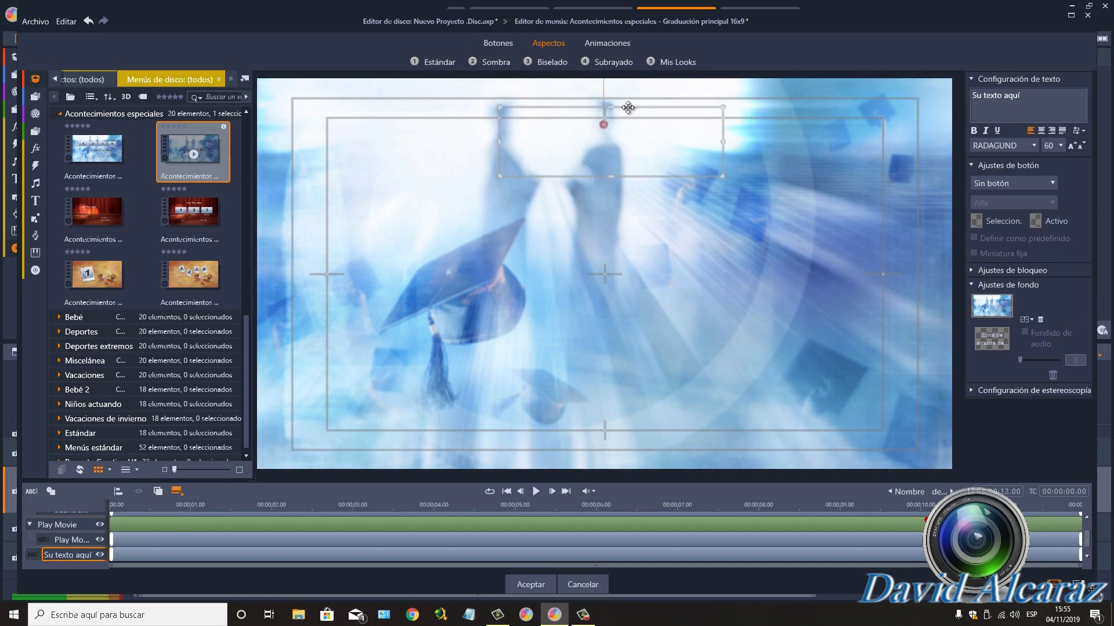
Step: Replace the title's placeholder text with "MY DVD"
left_click(1025, 93)
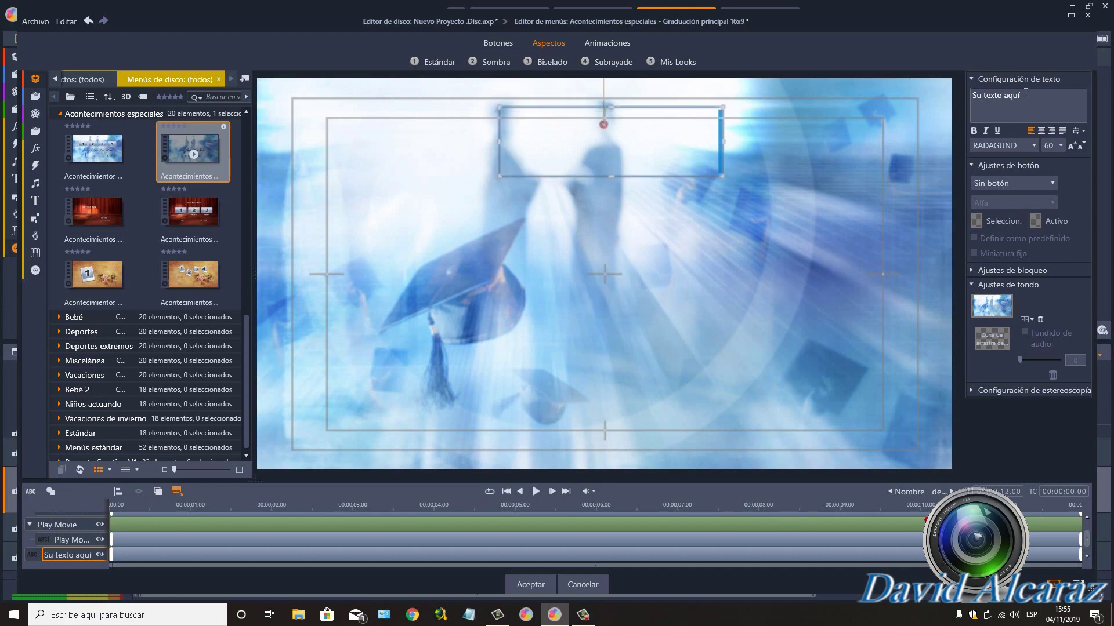
left_click_drag(1022, 94, 960, 103)
type("MY DVD")
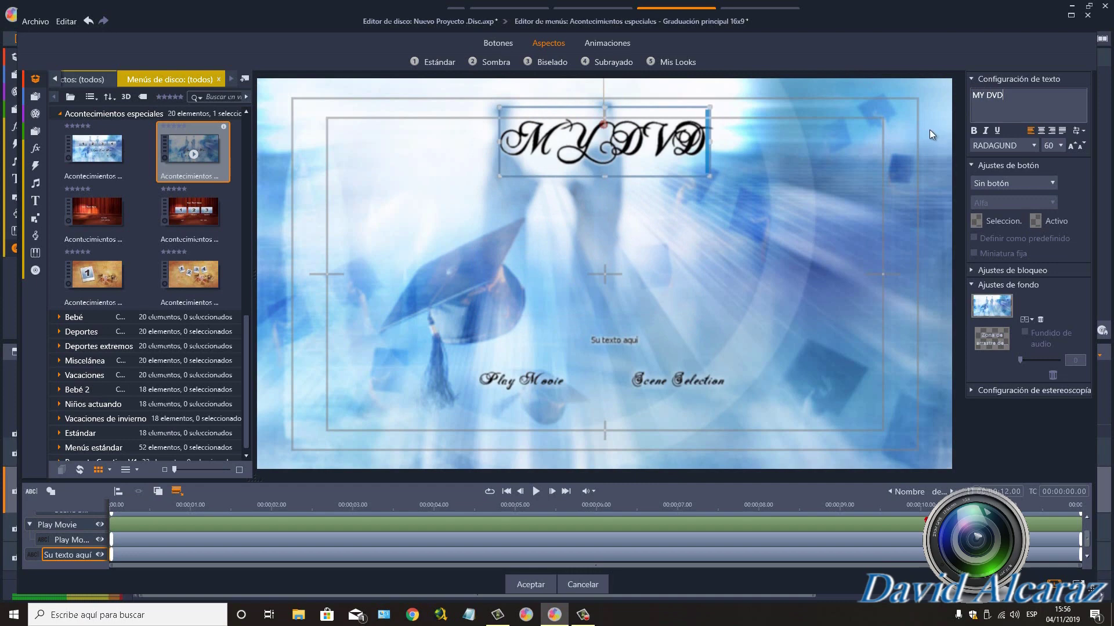
Step: Set the font of the whole MY DVD title to Ringbearer
left_click(1031, 146)
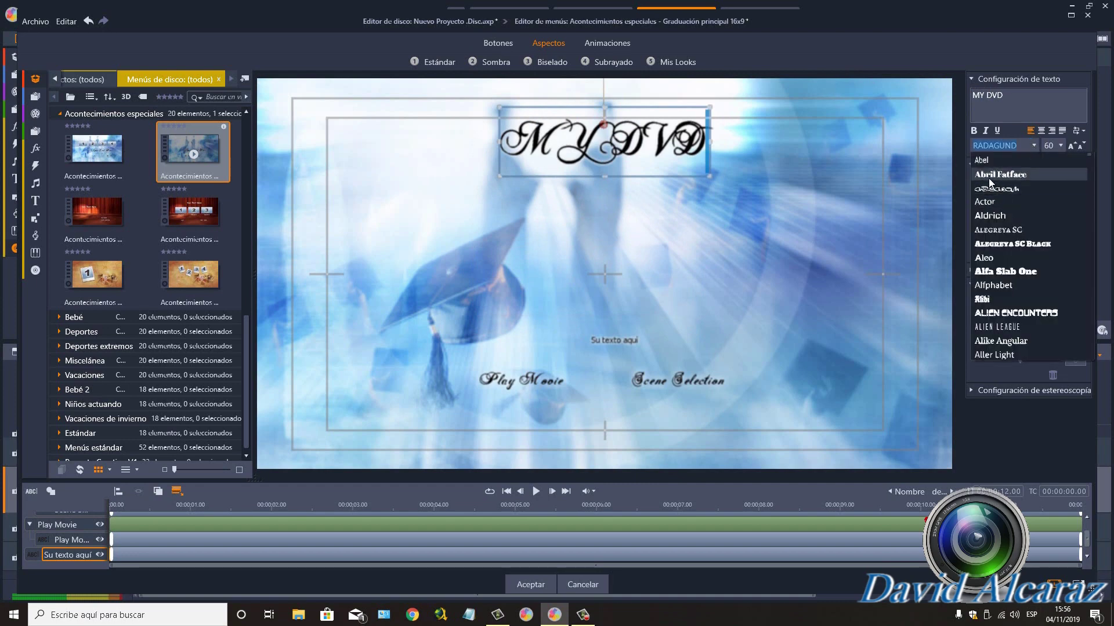
left_click(989, 178)
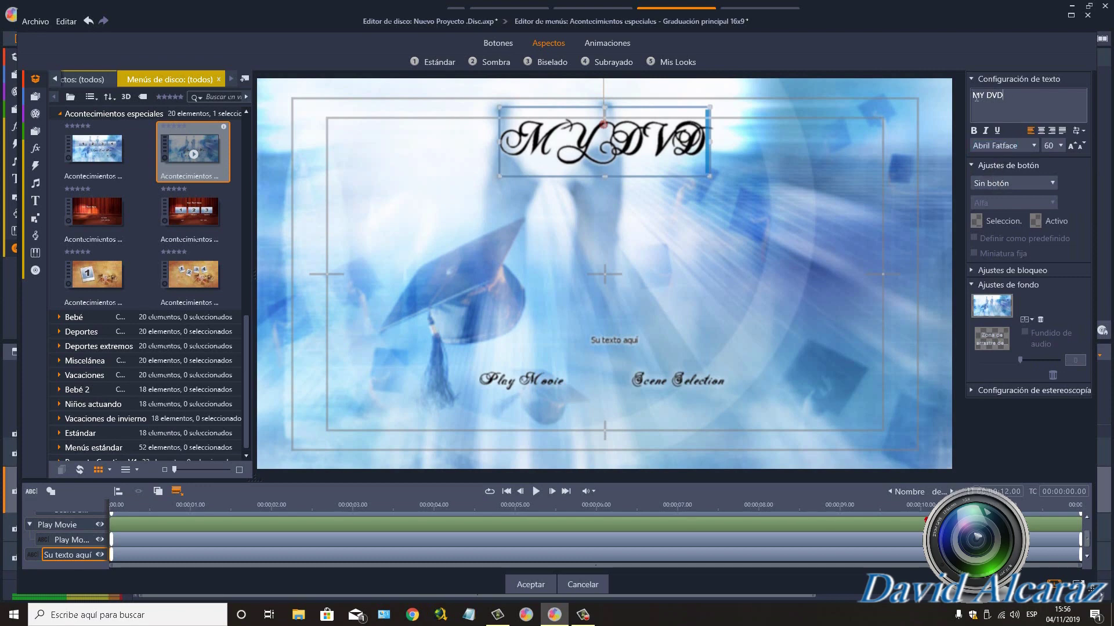
key("shift+Left")
key("shift+Left")
key("shift+Left")
key("shift+Left")
key("shift+Left")
key("shift+Left")
left_click(1028, 146)
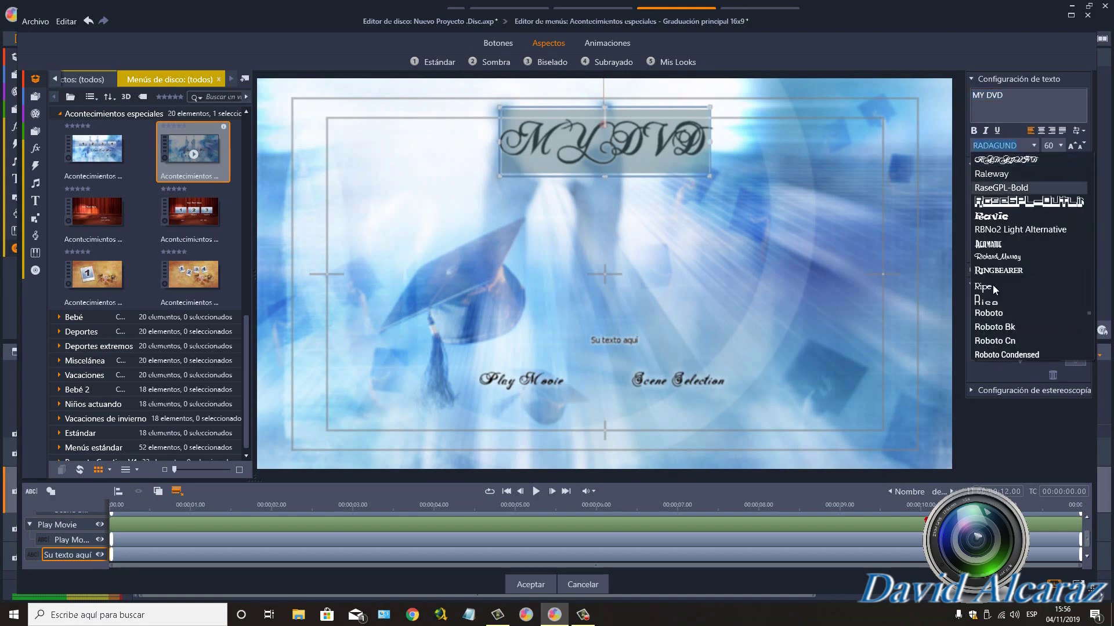
left_click(990, 277)
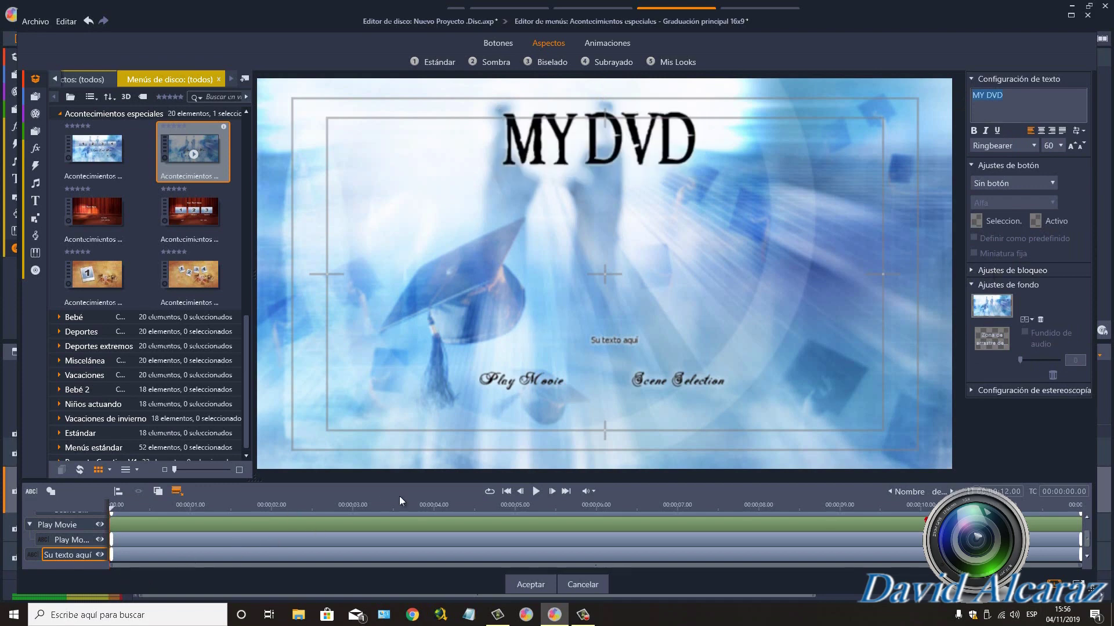
Step: Delete the small "Su texto aquí" text and the Scene Selection button from the menu
left_click(614, 339)
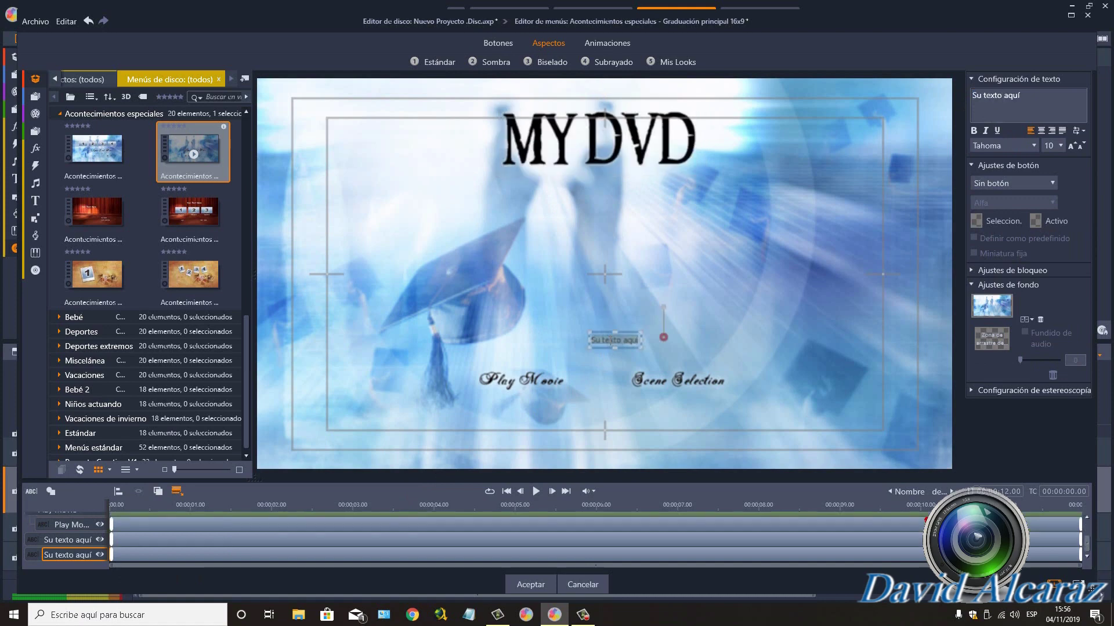
double_click(612, 346)
key("BackSpace")
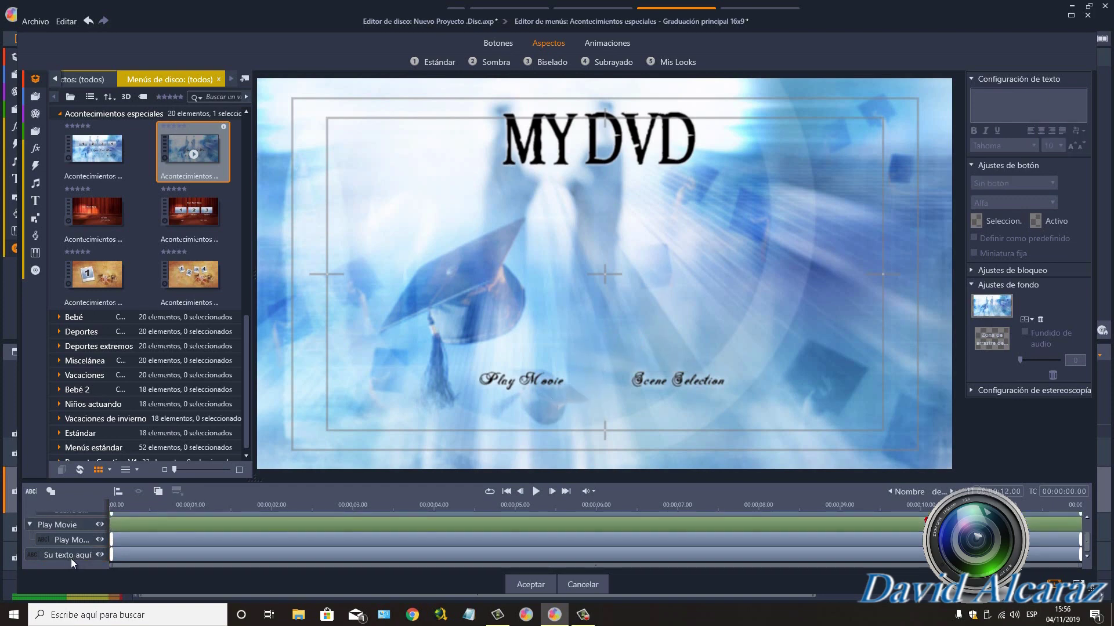
left_click(527, 374)
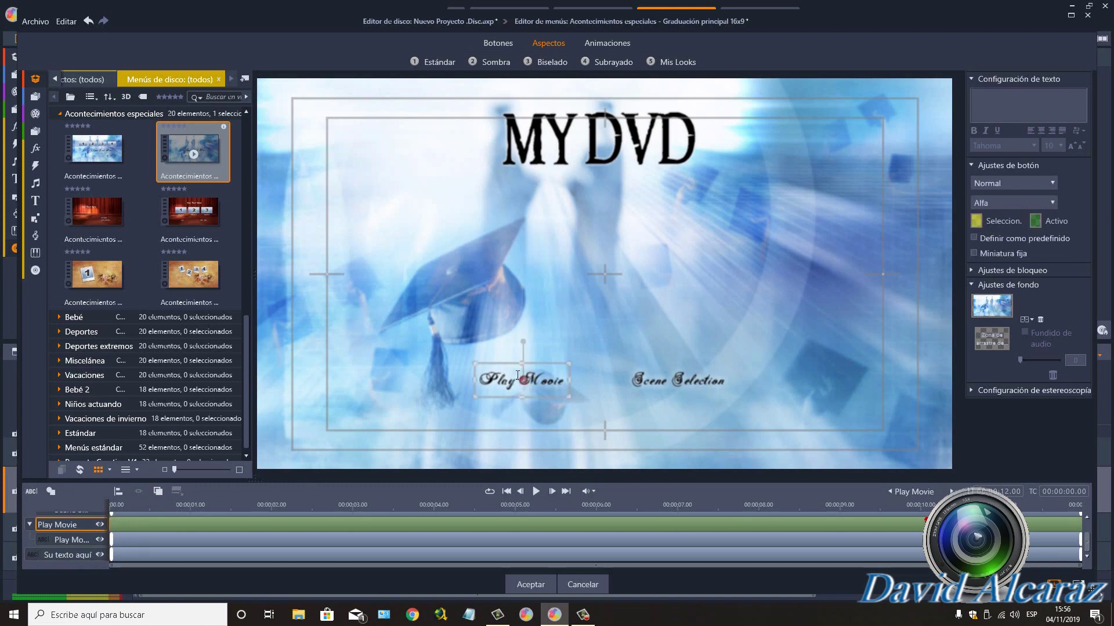
double_click(554, 380)
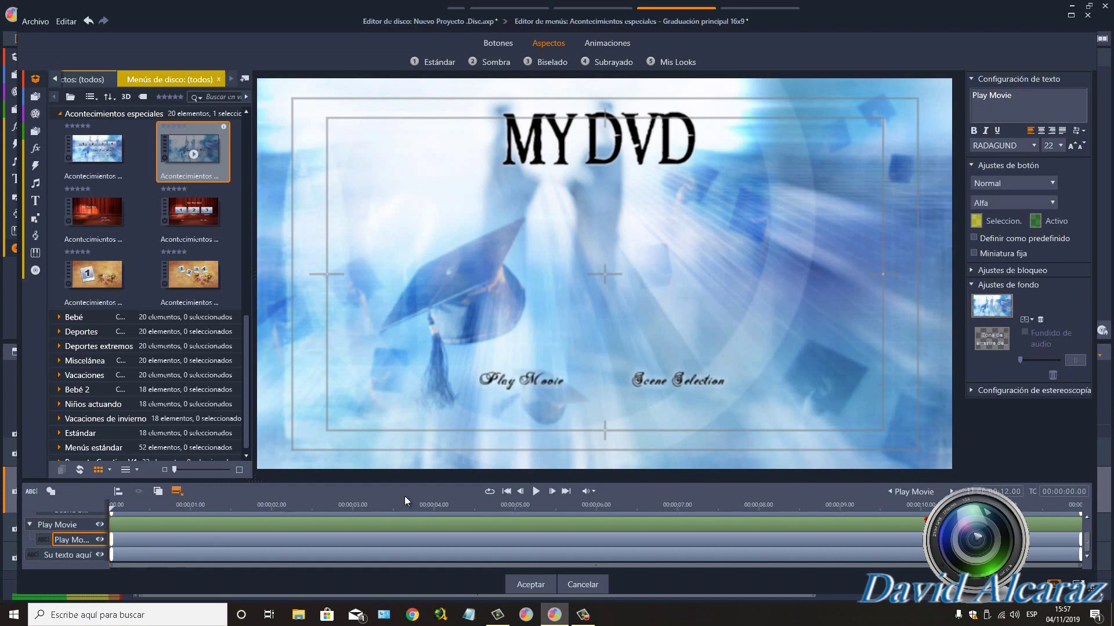
left_click(686, 384)
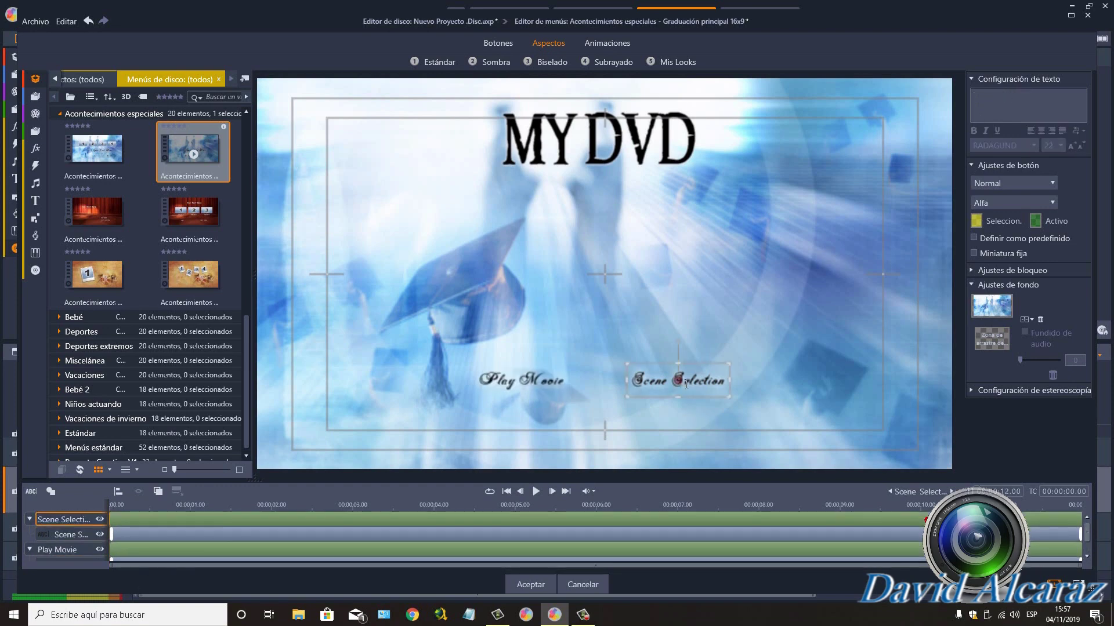
key("Delete")
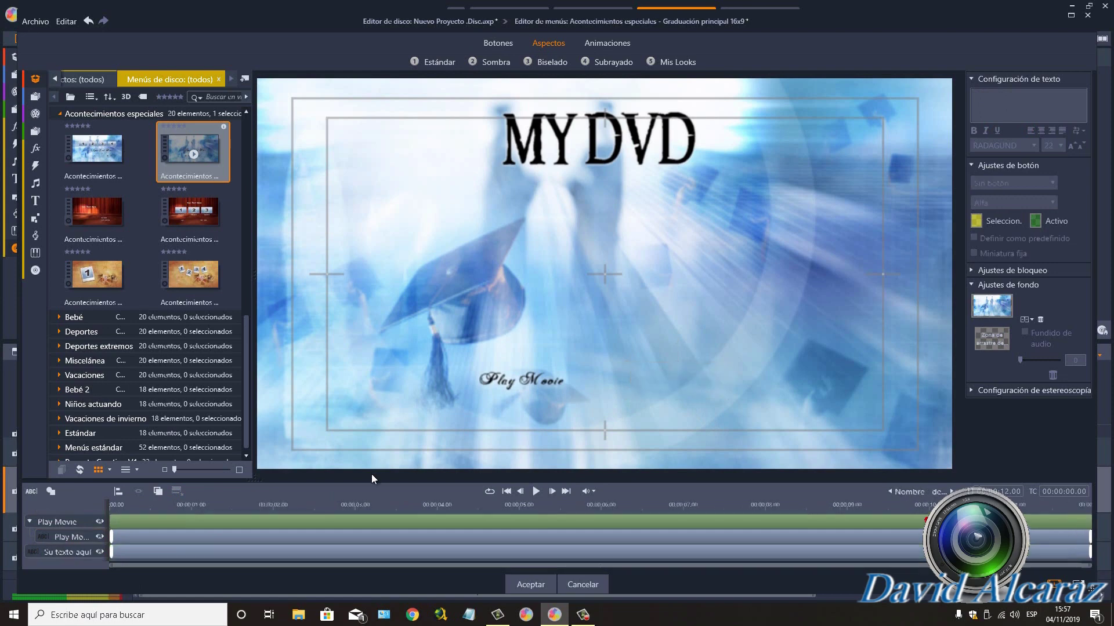
Step: Centre the Play Movie button horizontally in the lower part of the menu and accept the menu edits
left_click(67, 551)
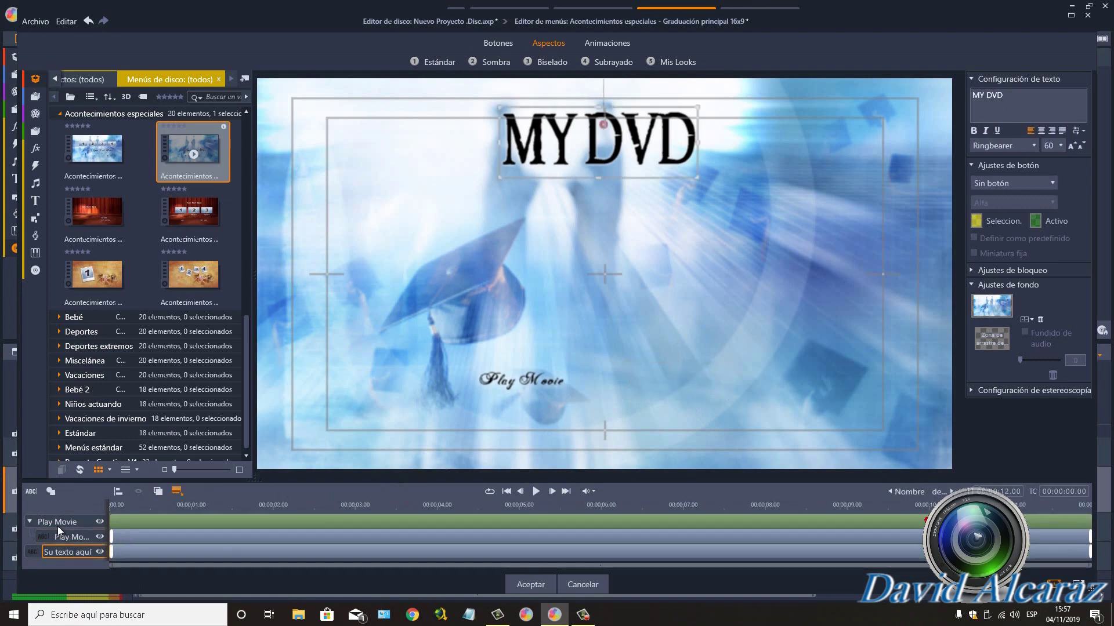
left_click(64, 537)
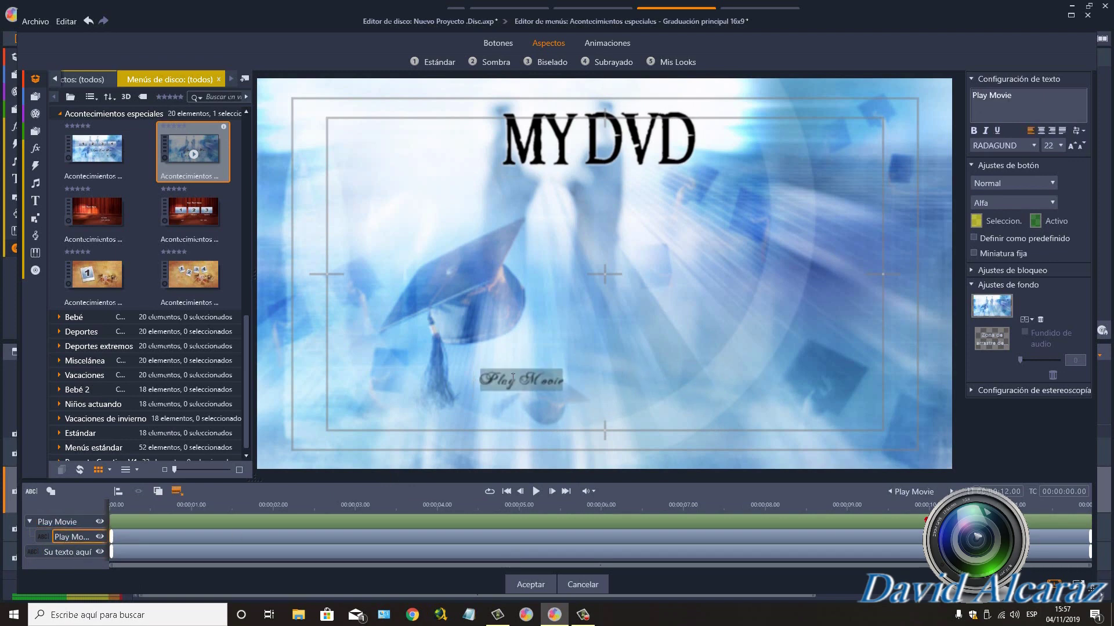
mouse_move(595, 365)
left_mouse_down()
mouse_move(610, 366)
mouse_move(600, 365)
left_mouse_up()
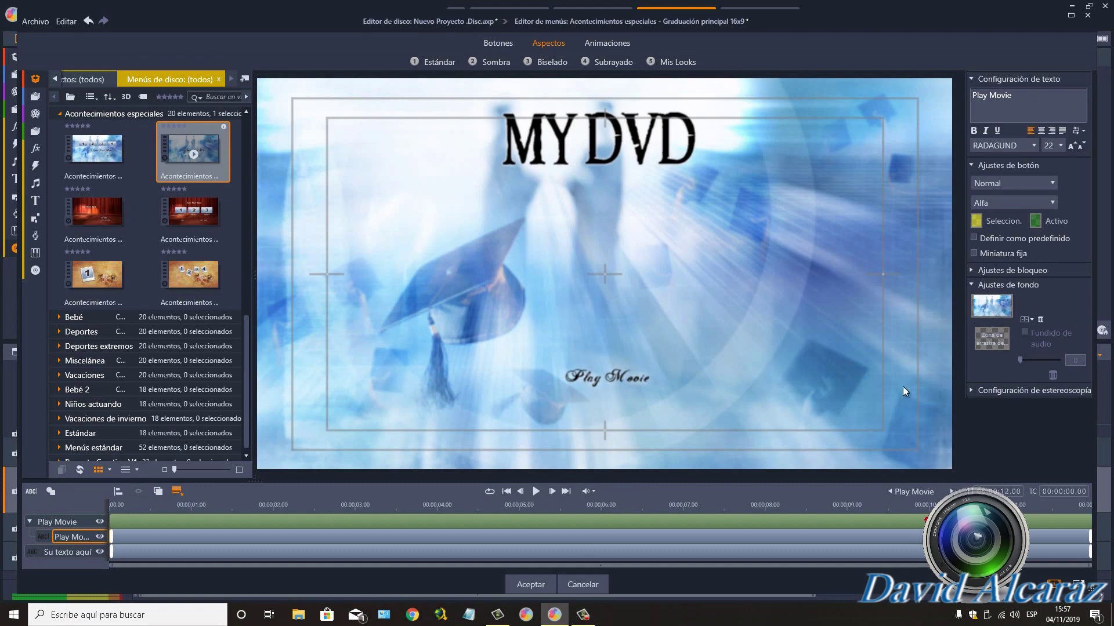
left_click(516, 584)
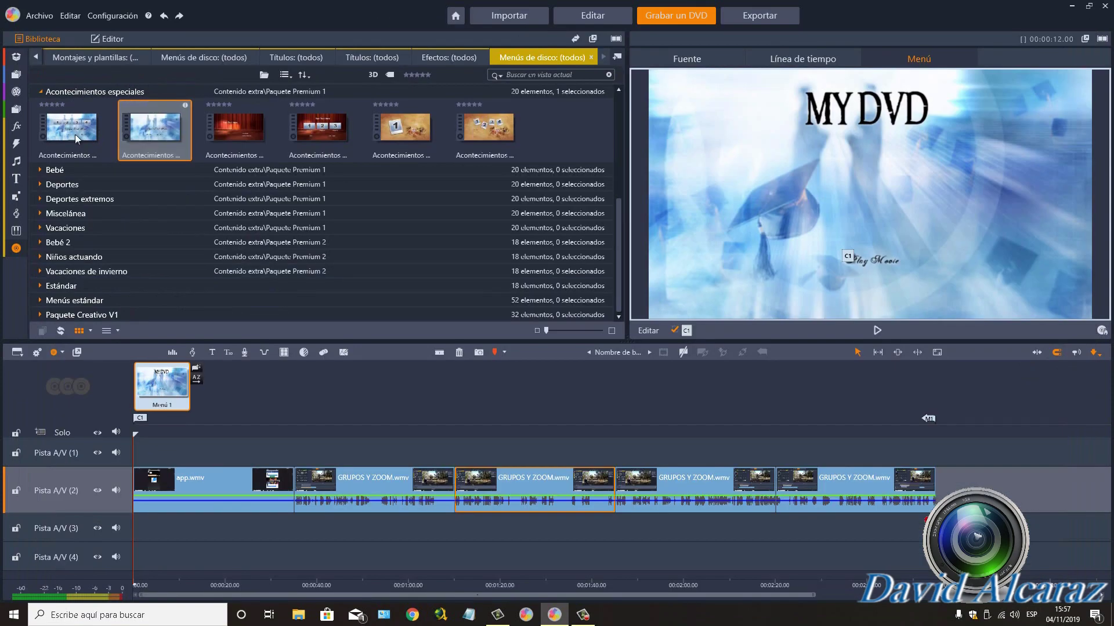
Step: Add the blue graduation chapter menu as a second menu and link Menú 1's Play Movie button to Menú 2
mouse_move(61, 131)
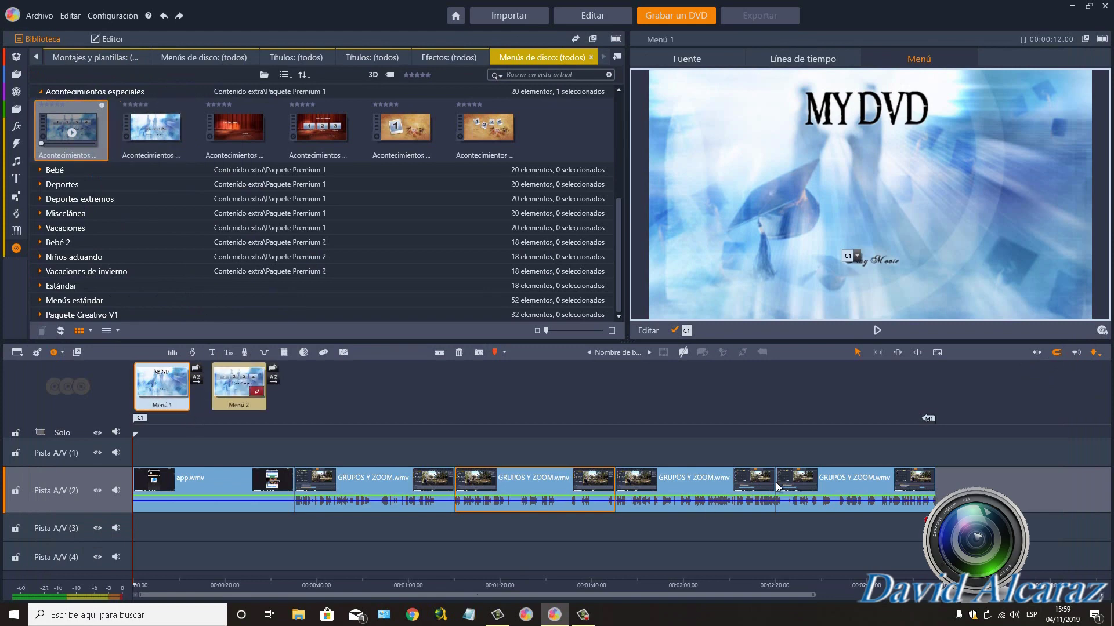
left_click(853, 267)
left_click(857, 259)
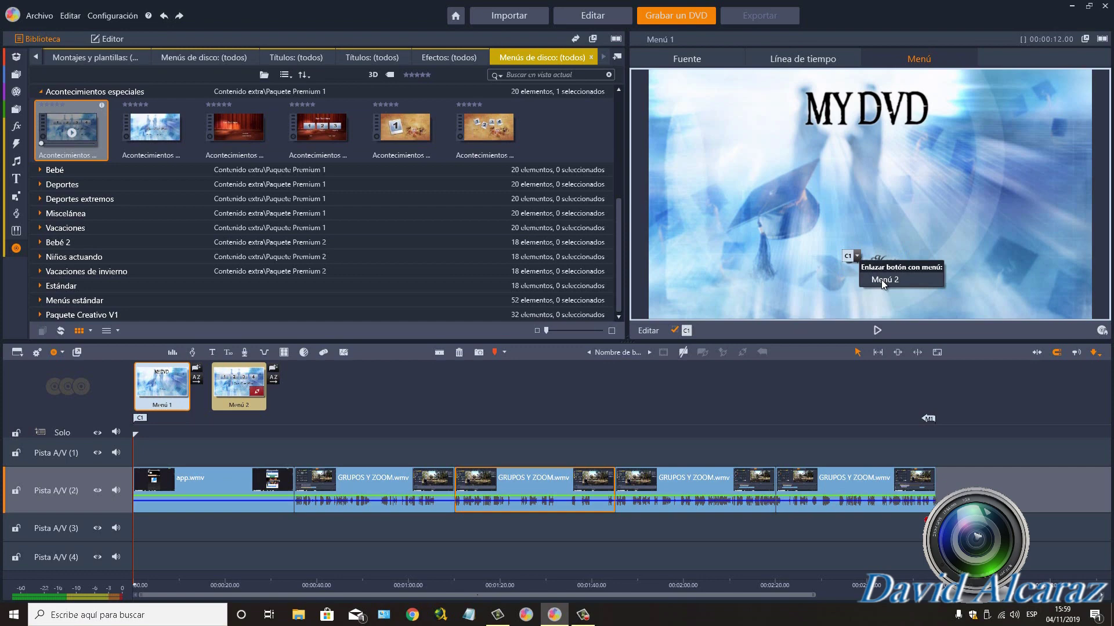
left_click(879, 279)
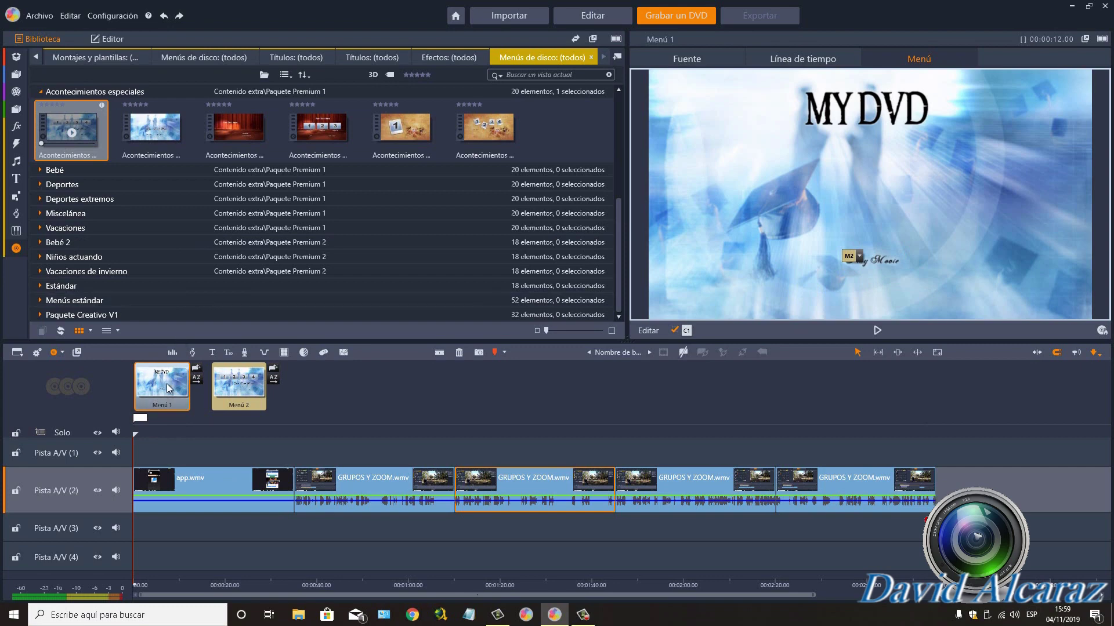
Step: Link button 1 of Menú 2 to a new chapter at the start of the first GRUPOS Y ZOOM.wmv clip
left_click(234, 394)
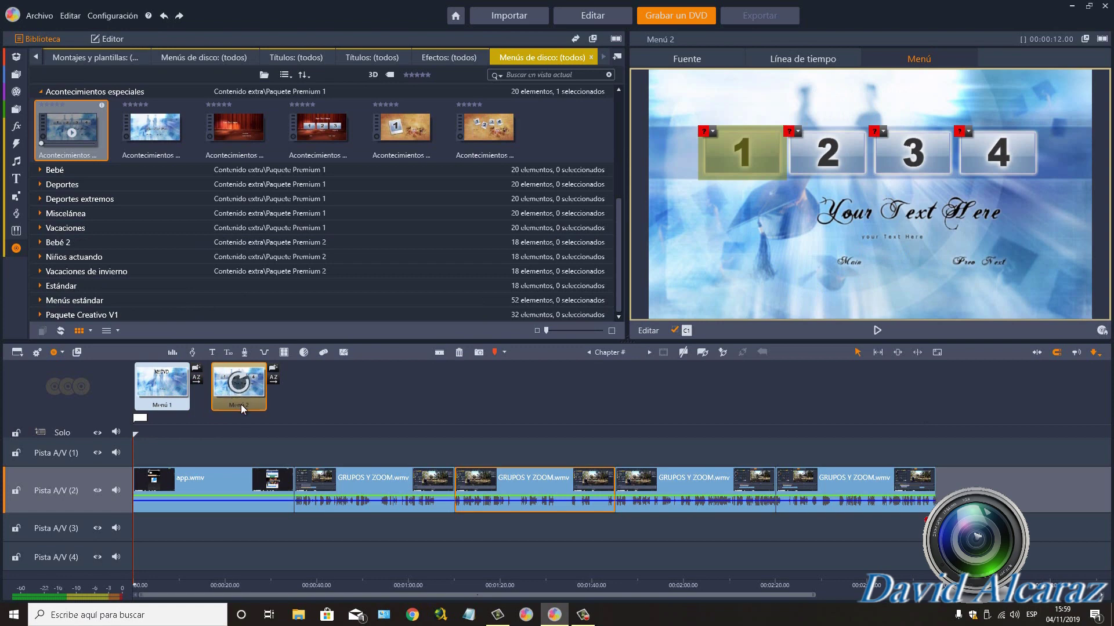
left_click_drag(308, 467, 294, 434)
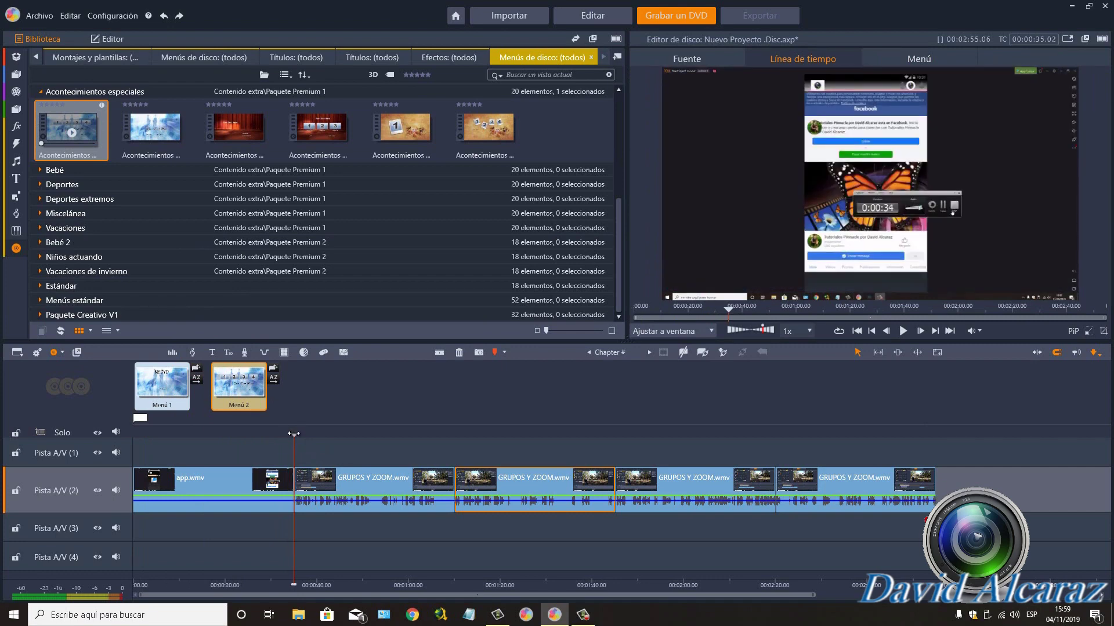
left_click(323, 484)
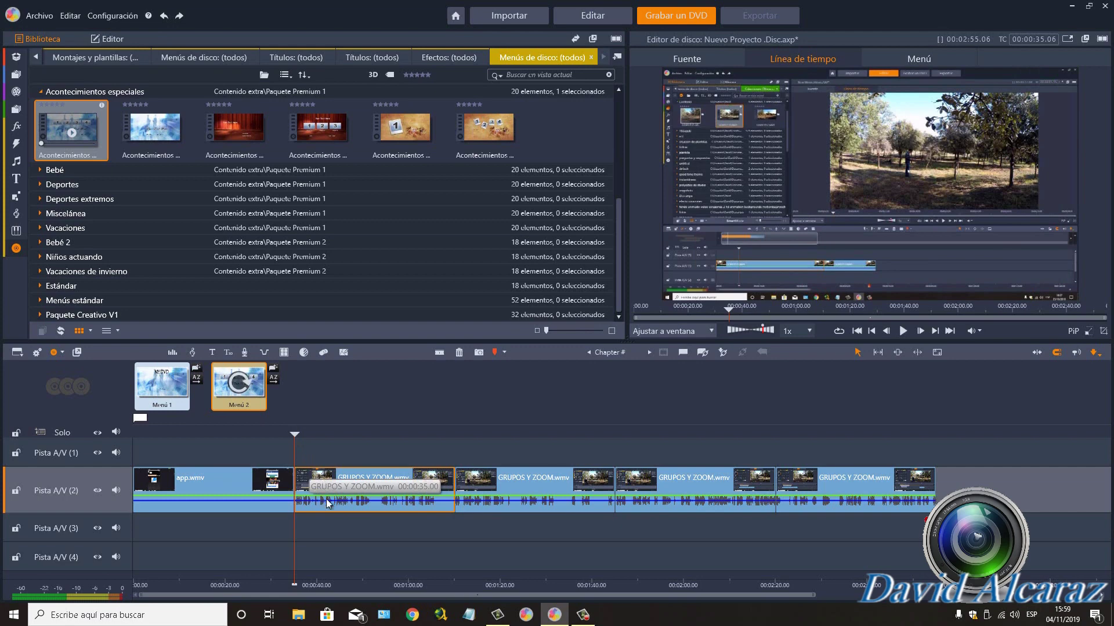
left_click(723, 353)
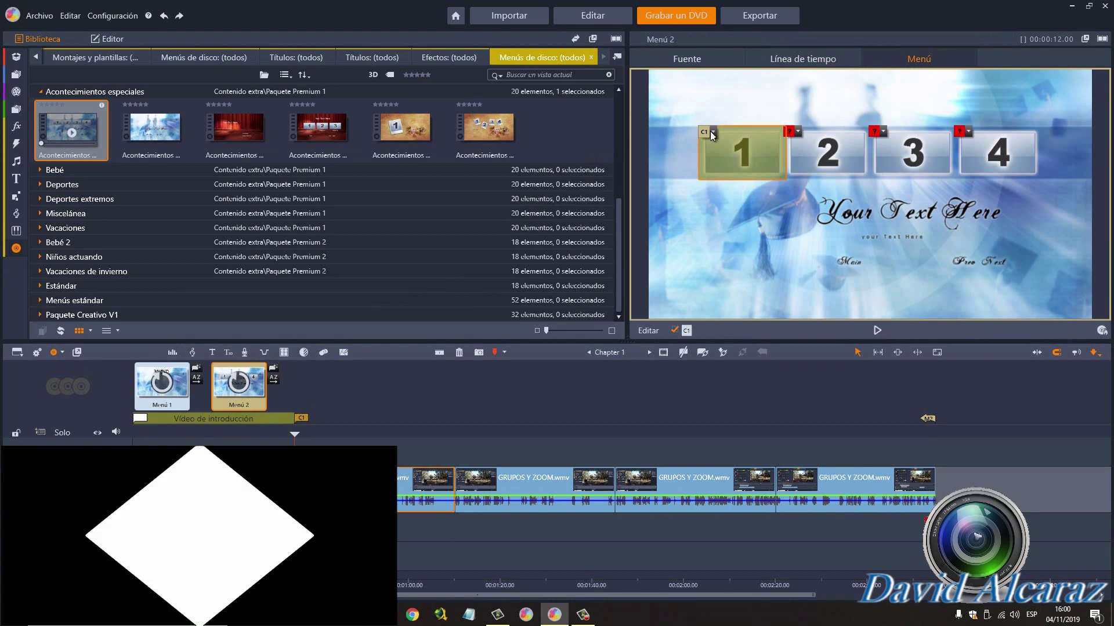
mouse_move(711, 134)
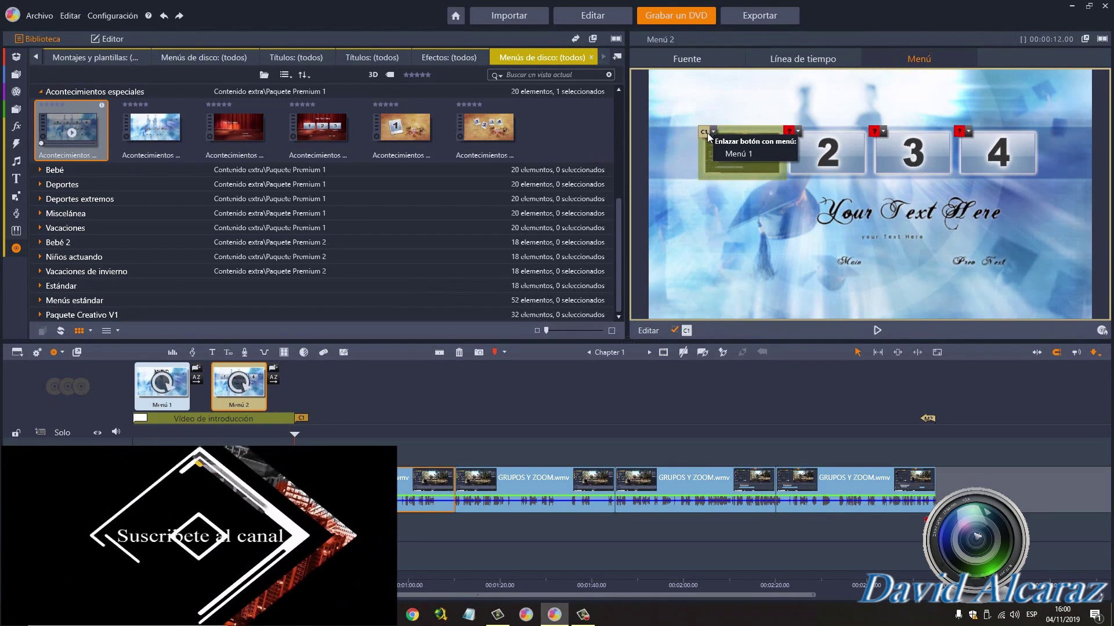
Step: Add a chapter at the start of the second GRUPOS Y ZOOM.wmv clip and display Menú 2
left_click(490, 493)
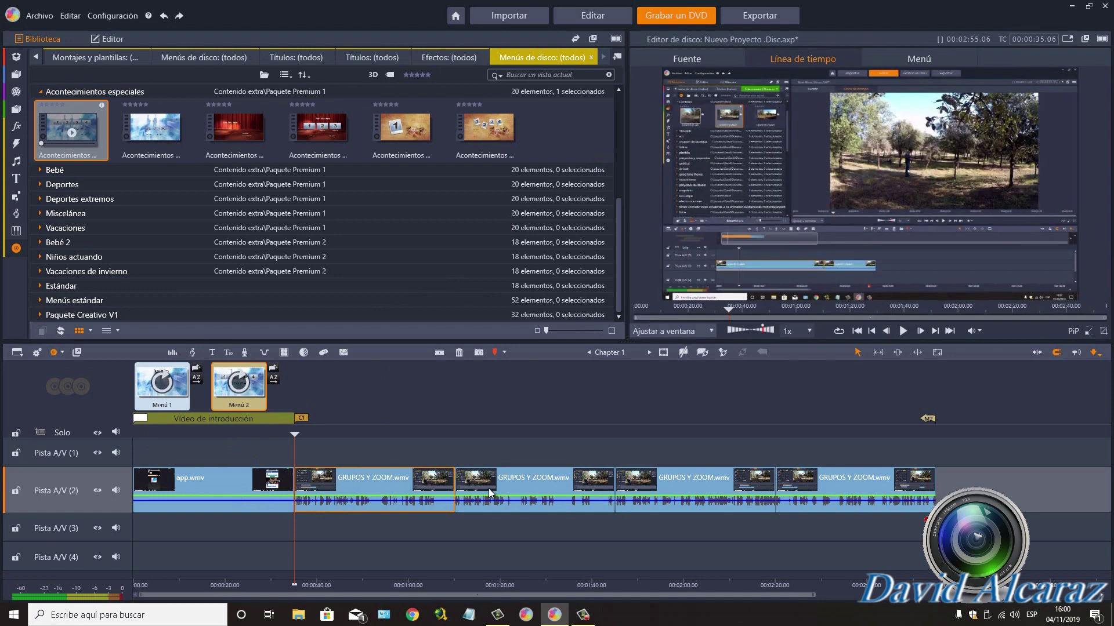
left_click(723, 353)
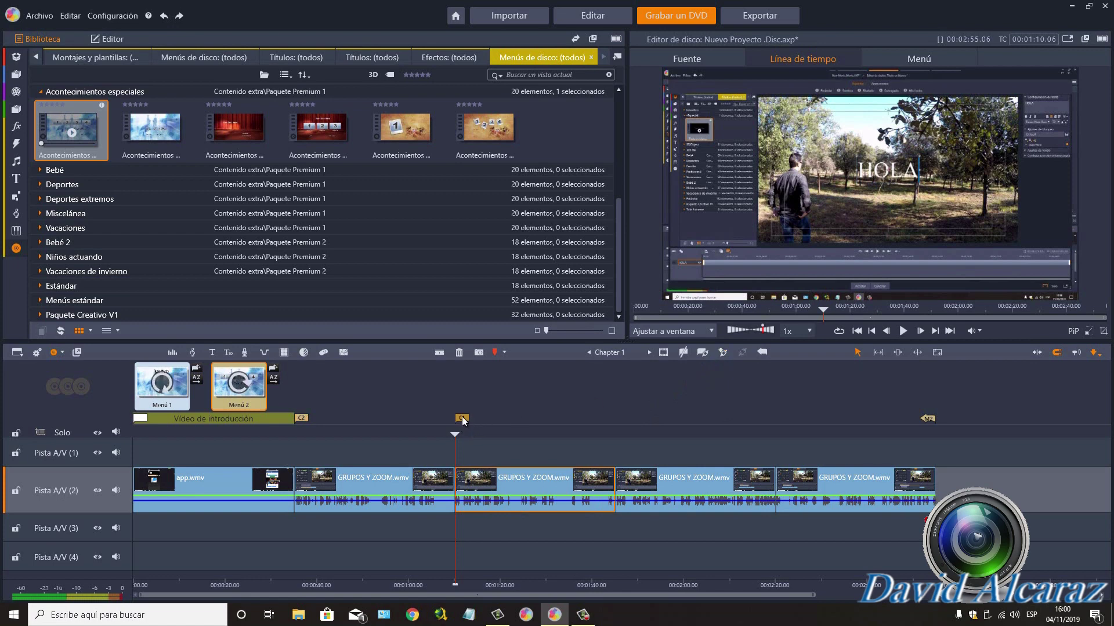
left_click(262, 400)
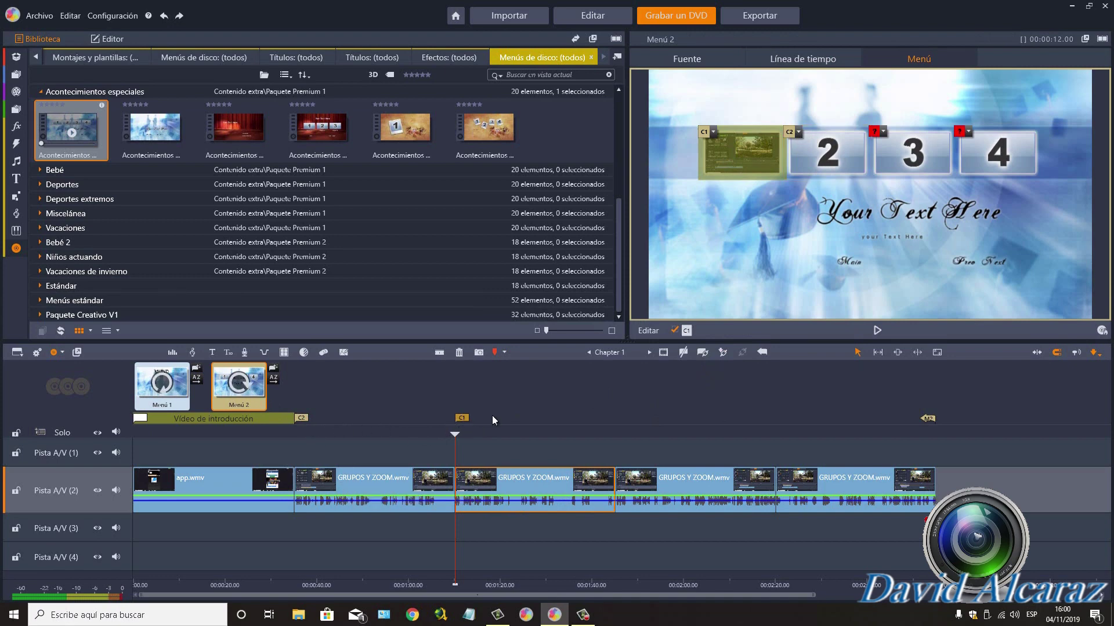
Step: Add chapters at the start of the third and fourth GRUPOS Y ZOOM.wmv clips
left_click(670, 484)
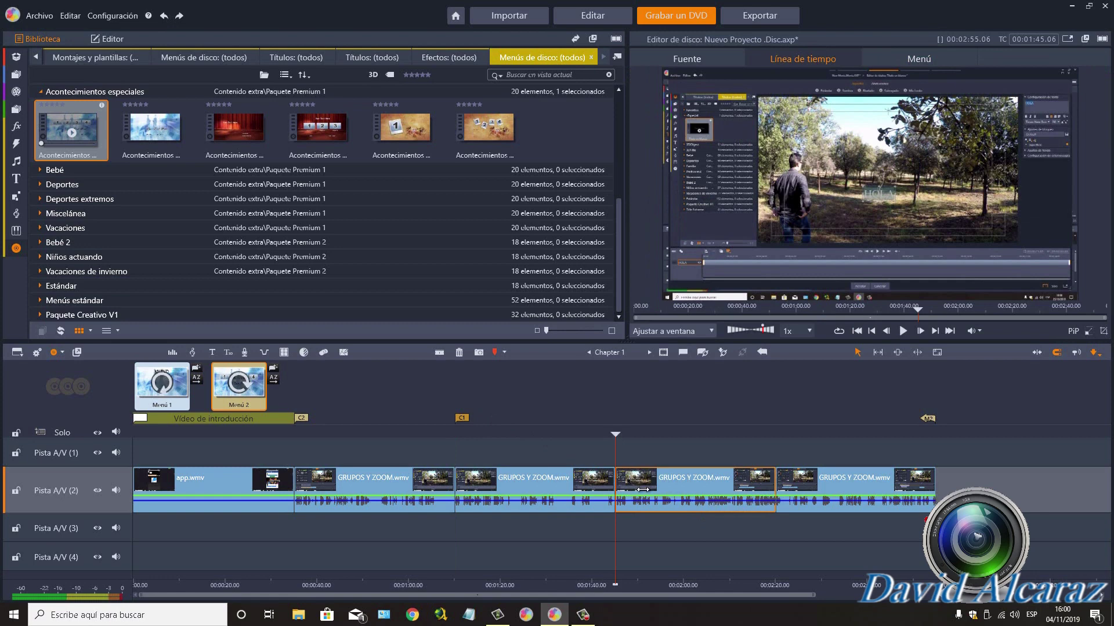
left_click(722, 354)
left_click(779, 489)
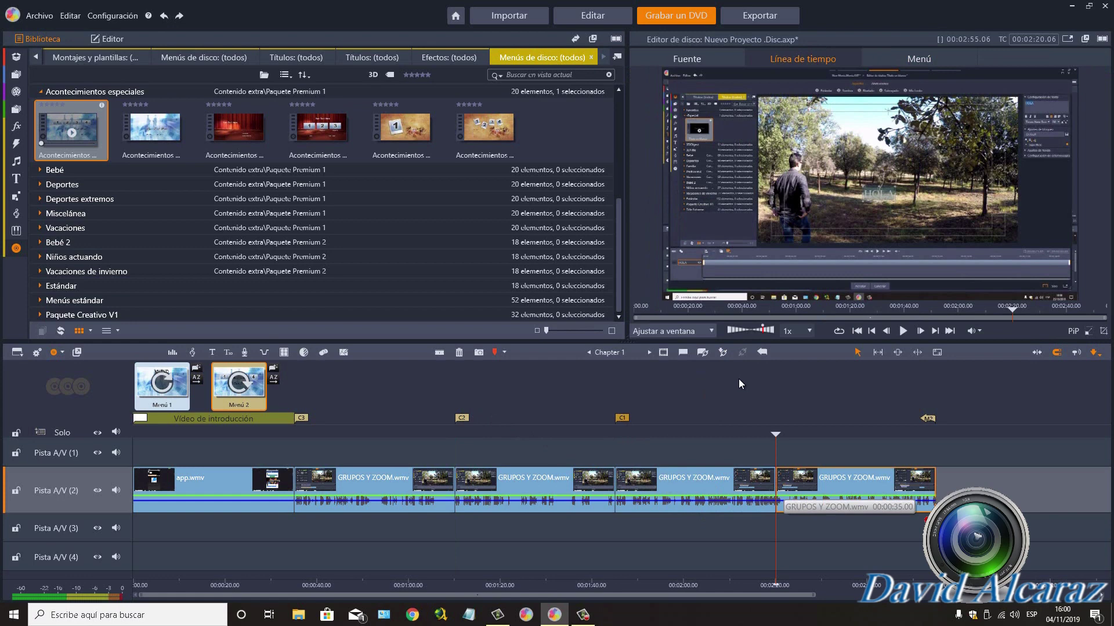
left_click(722, 353)
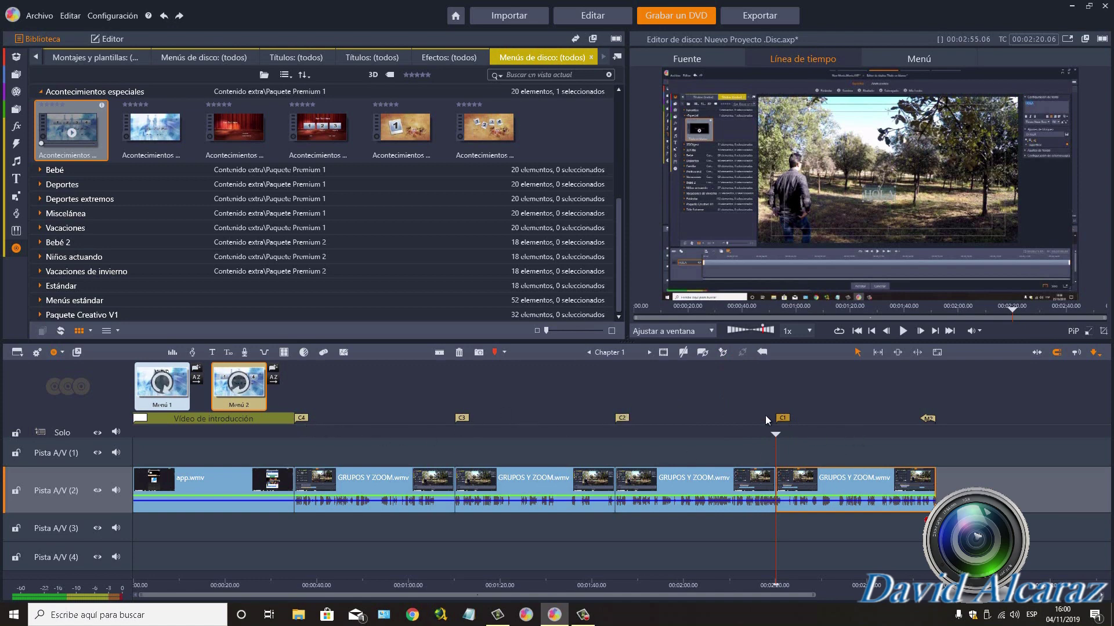
Step: Rearrange the chapter markers so C1 to C4 sit in order at the starts of the four GRUPOS Y ZOOM.wmv clips
mouse_move(785, 419)
left_mouse_down()
mouse_move(648, 450)
mouse_move(366, 424)
mouse_move(470, 451)
mouse_move(782, 432)
left_mouse_up()
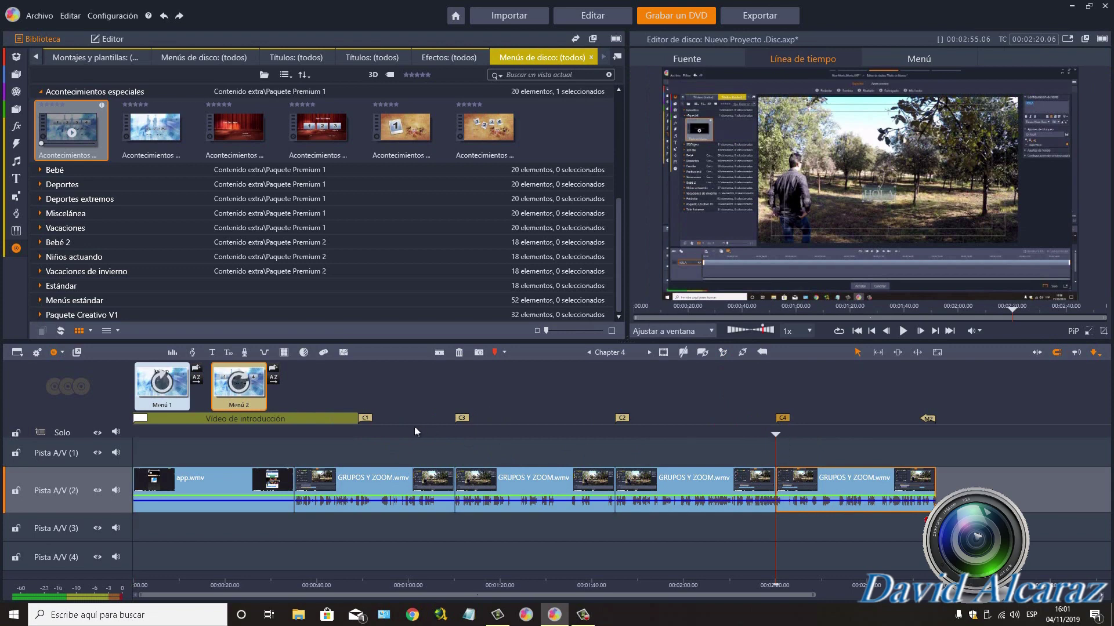
left_click_drag(365, 418, 296, 420)
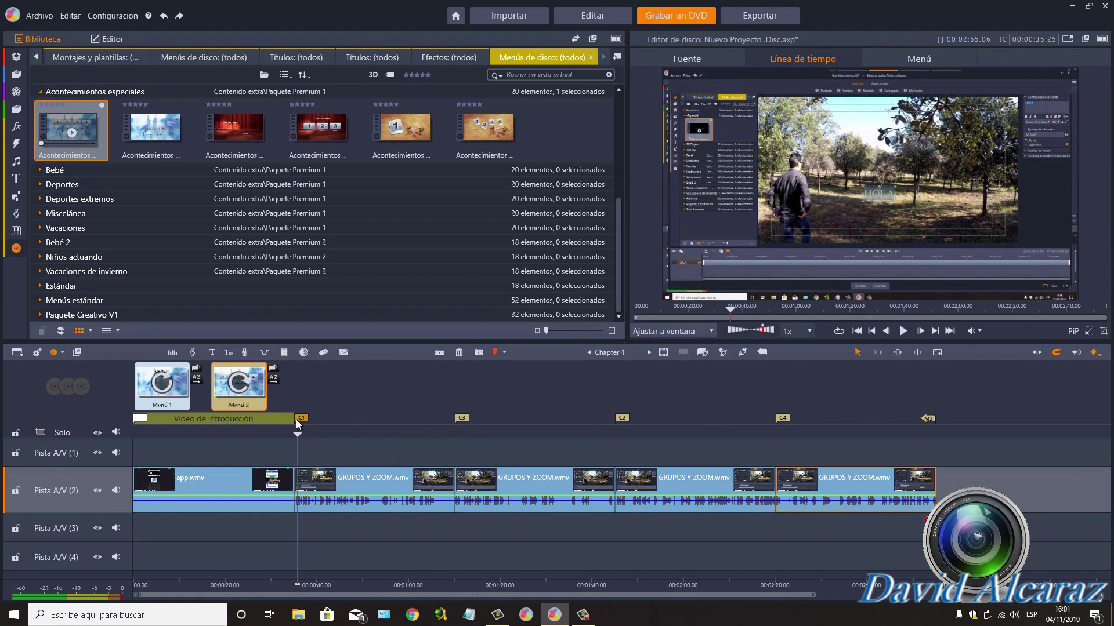
left_click(294, 419)
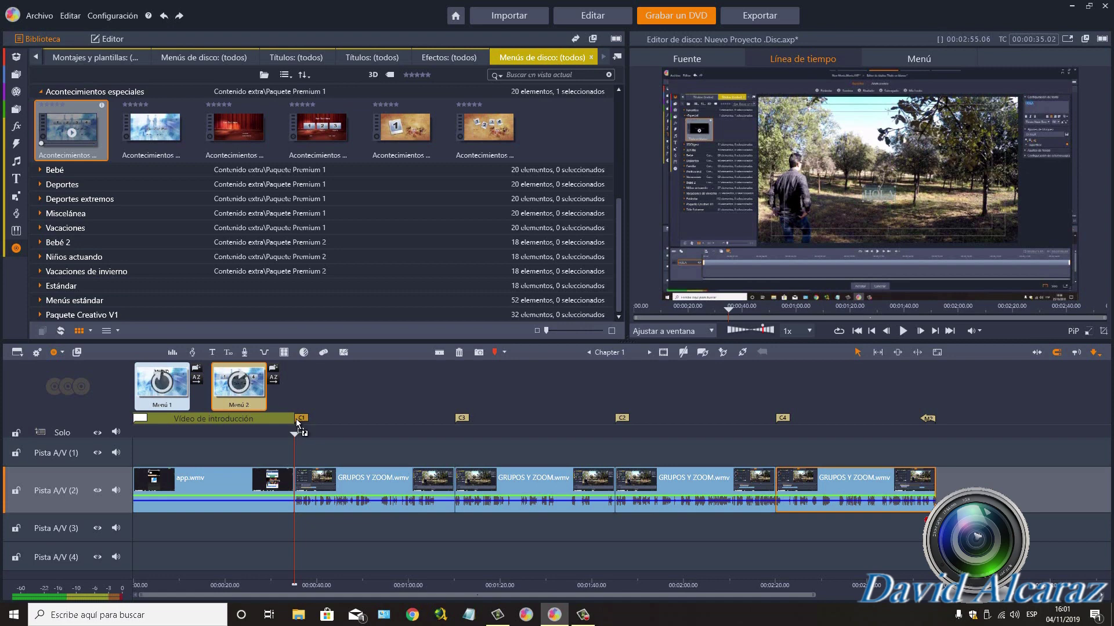
left_click(295, 418)
left_click(294, 419)
left_click_drag(801, 593, 288, 595)
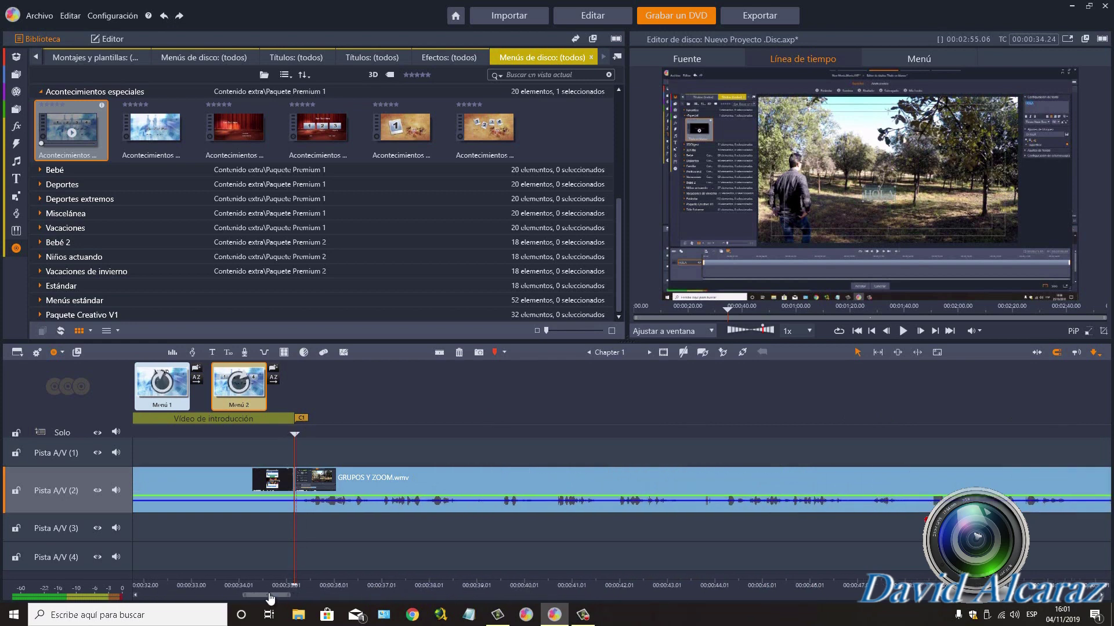
left_click_drag(271, 597, 557, 582)
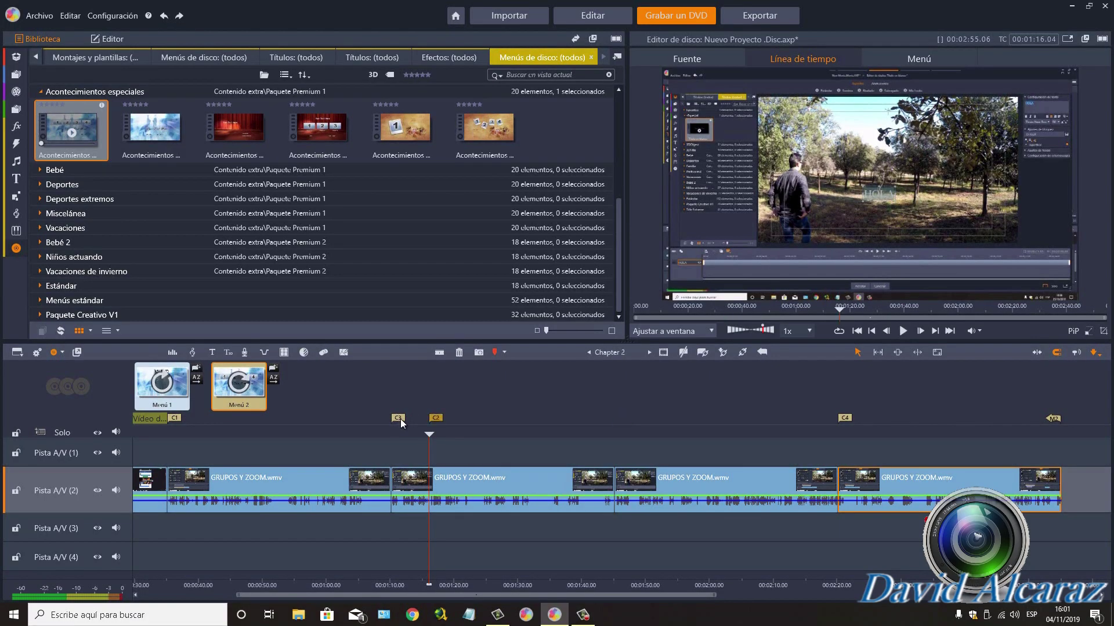
left_click_drag(588, 423, 616, 420)
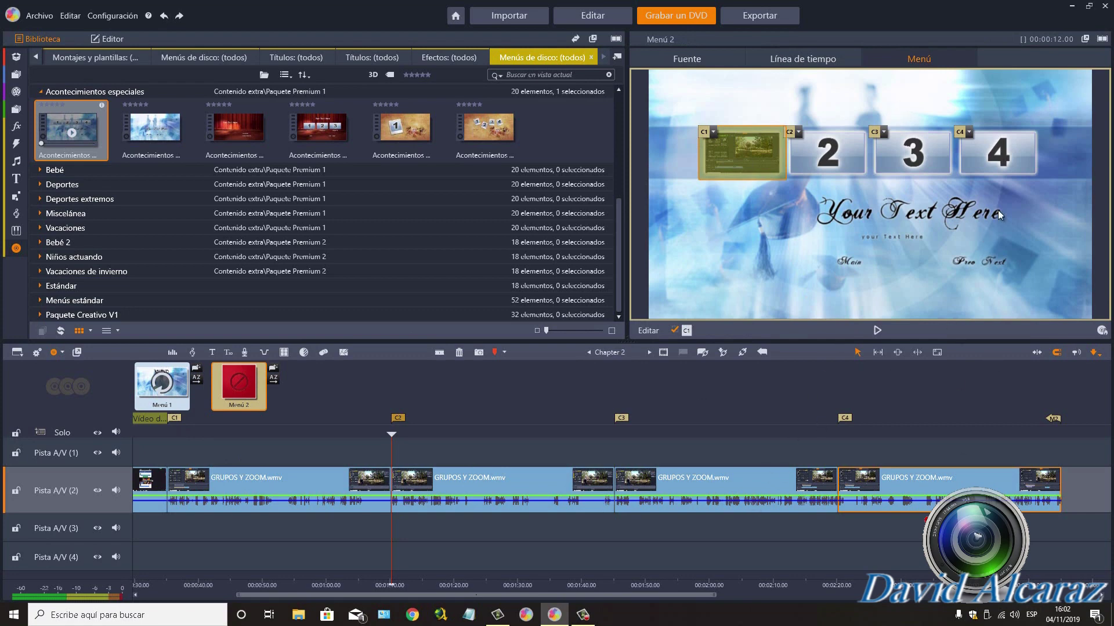
Step: Open Menú 2 in the menu editor
left_click(648, 331)
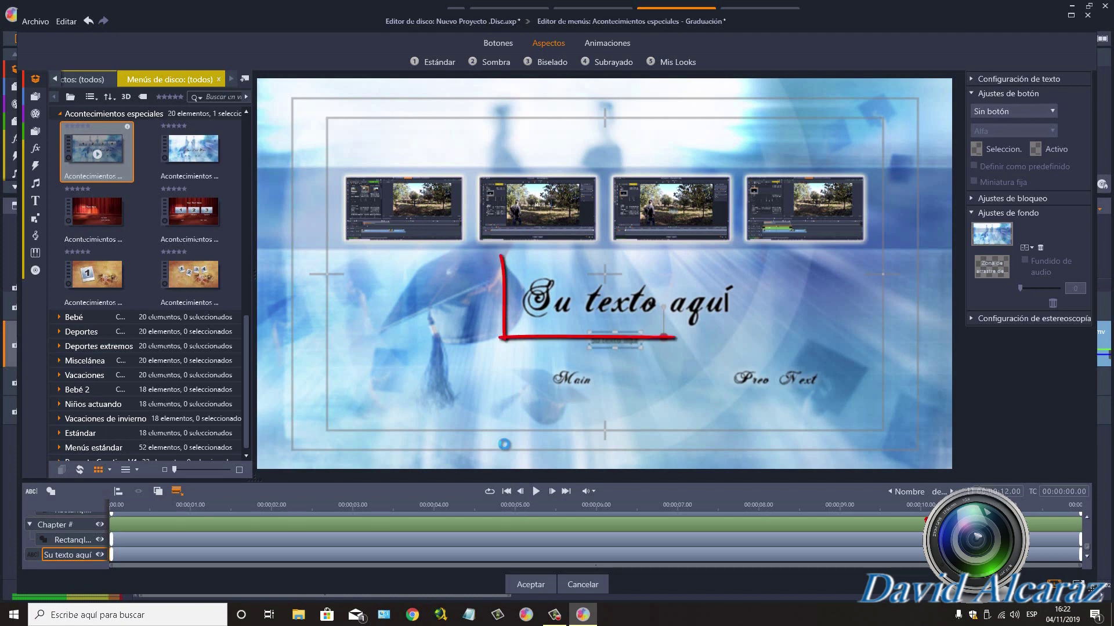
key("ctrl+v")
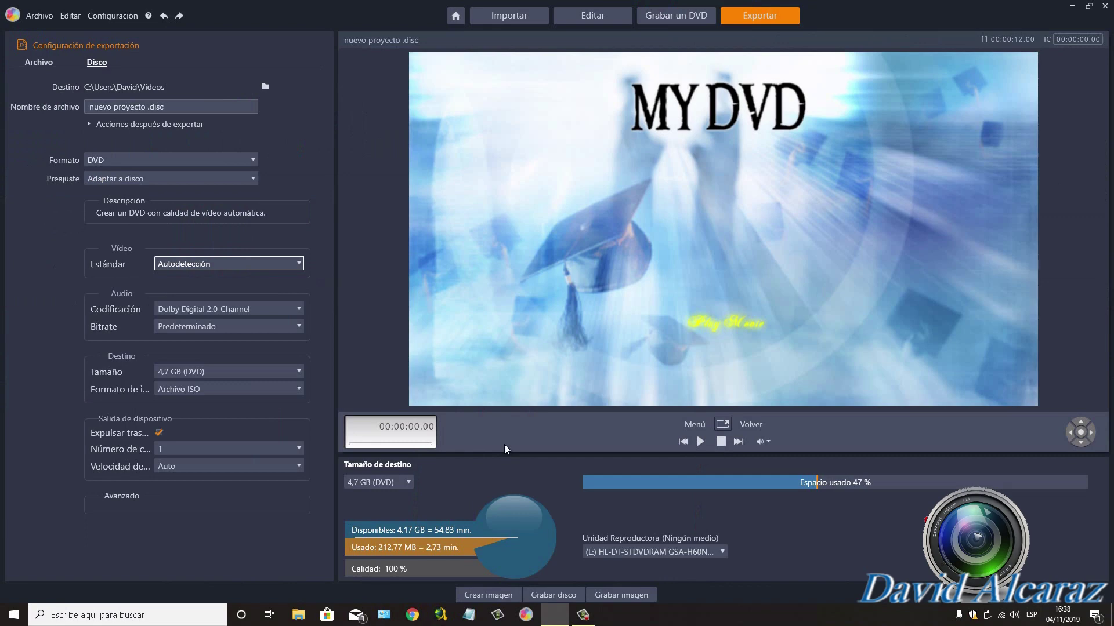
Step: Examine the disc formats available for the export
key("alt+Down")
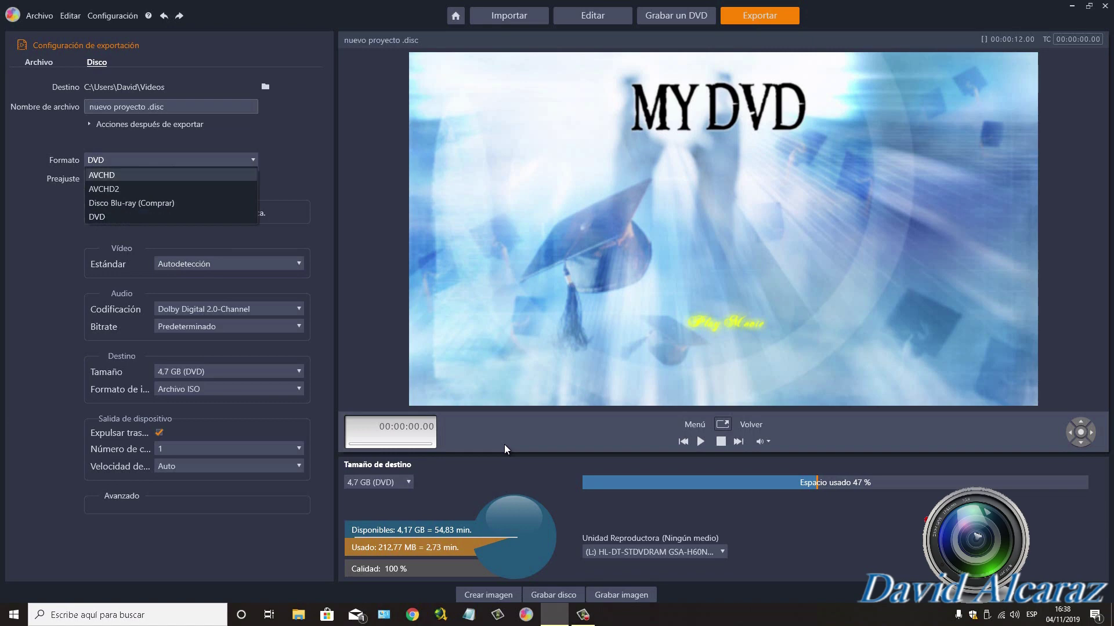
key("Up")
key("Down")
key("Down")
key("Down")
key("Up")
key("Down")
key("Escape")
key("alt+Down")
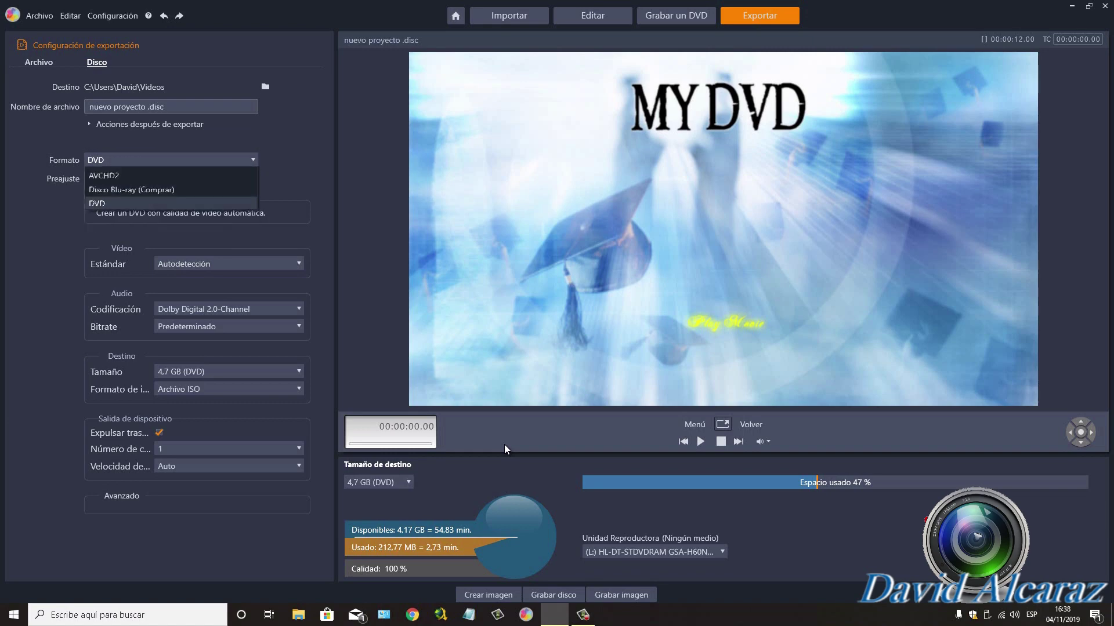
key("Up")
key("Up")
key("Up")
key("Down")
key("Down")
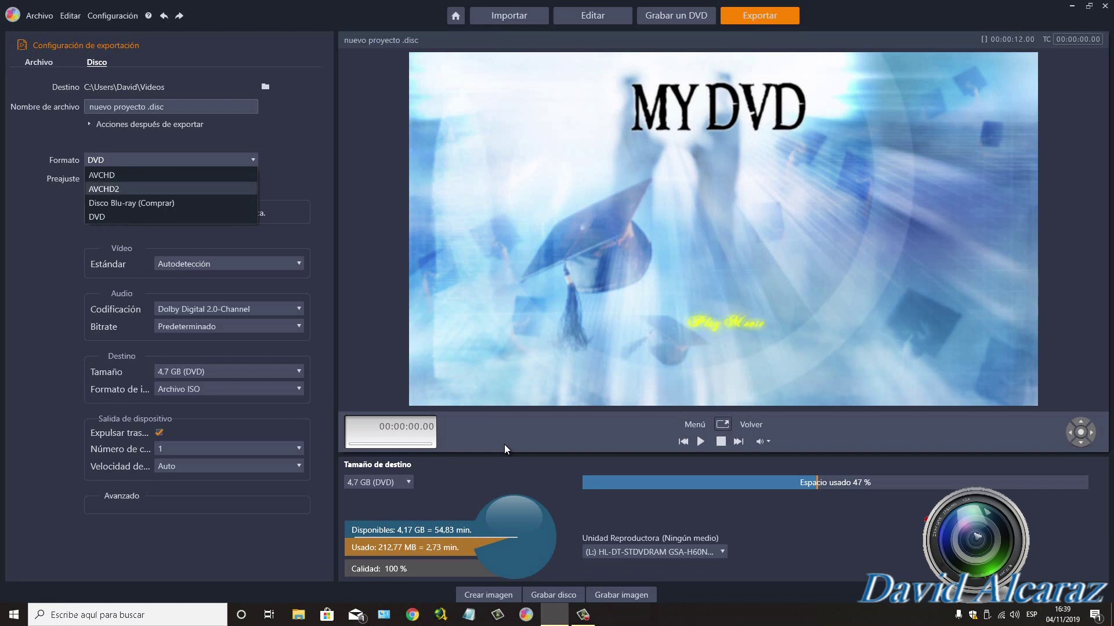
key("Escape")
Step: Set the DVD export preset to Mejor calidad
key("Tab")
key("alt+Down")
key("Escape")
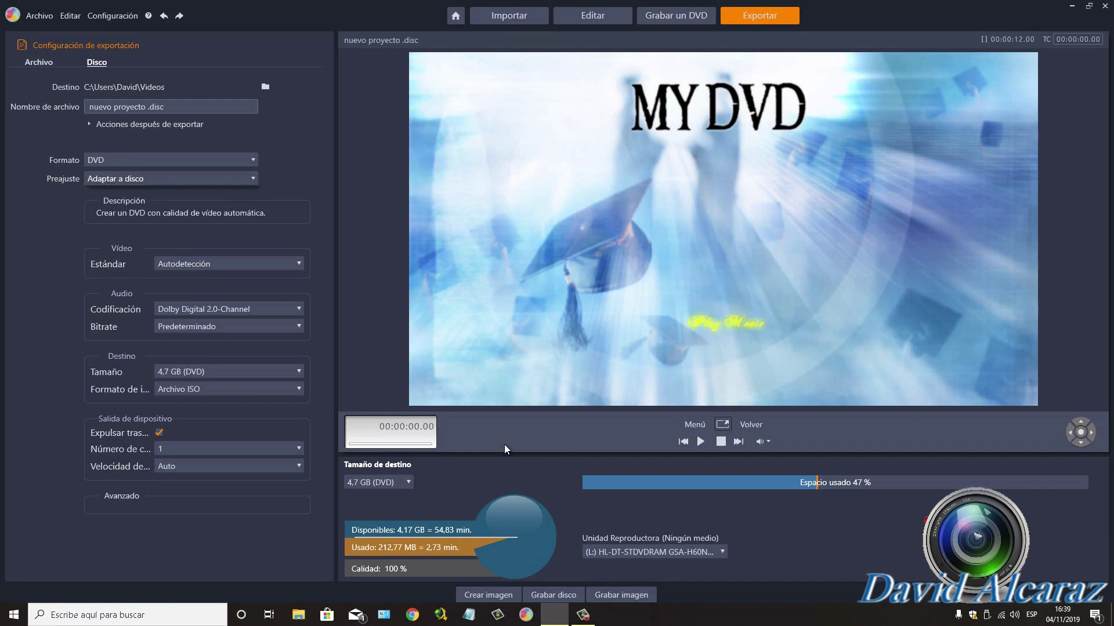
key("alt+Down")
key("Down")
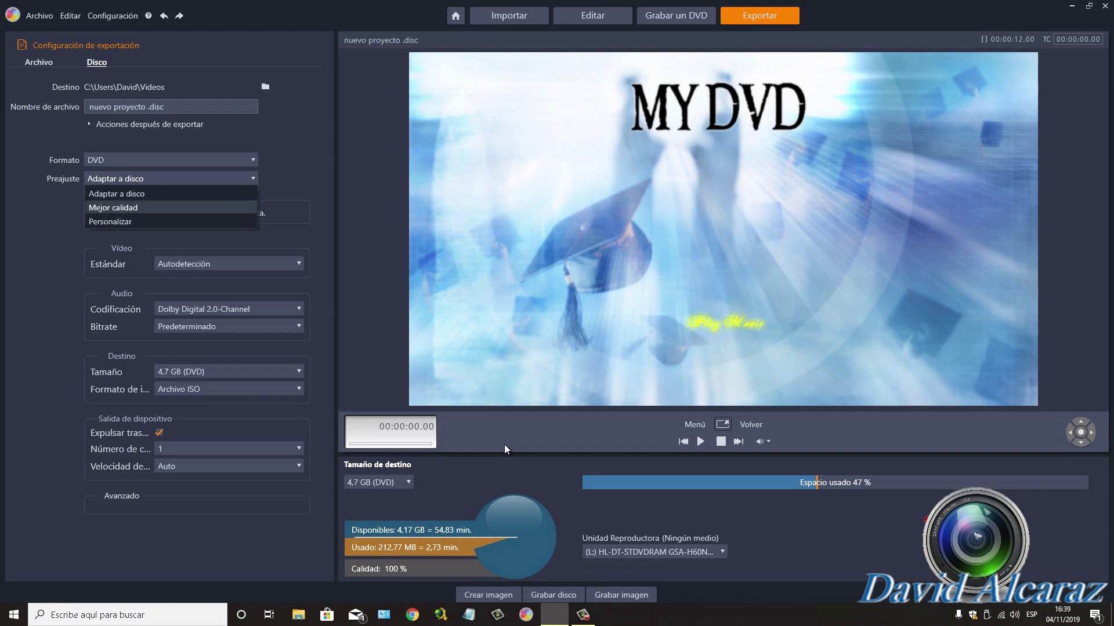
key("Escape")
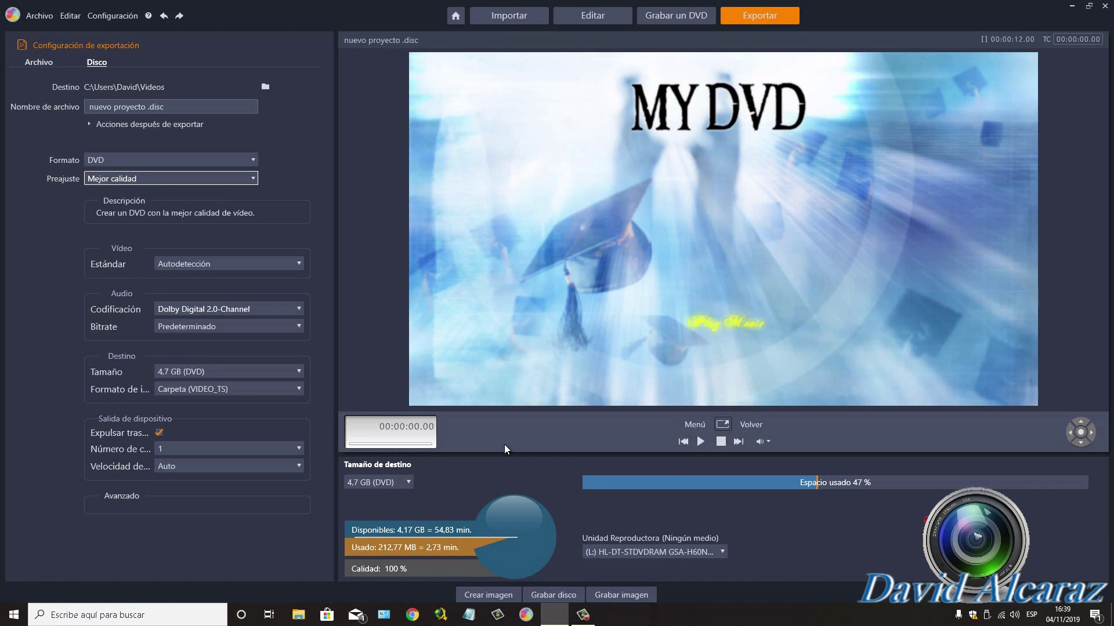
Step: Keep Dolby Digital 2.0-Channel audio and the 4,7 GB (DVD) size, and set the image format to Archivo ISO
left_click(229, 310)
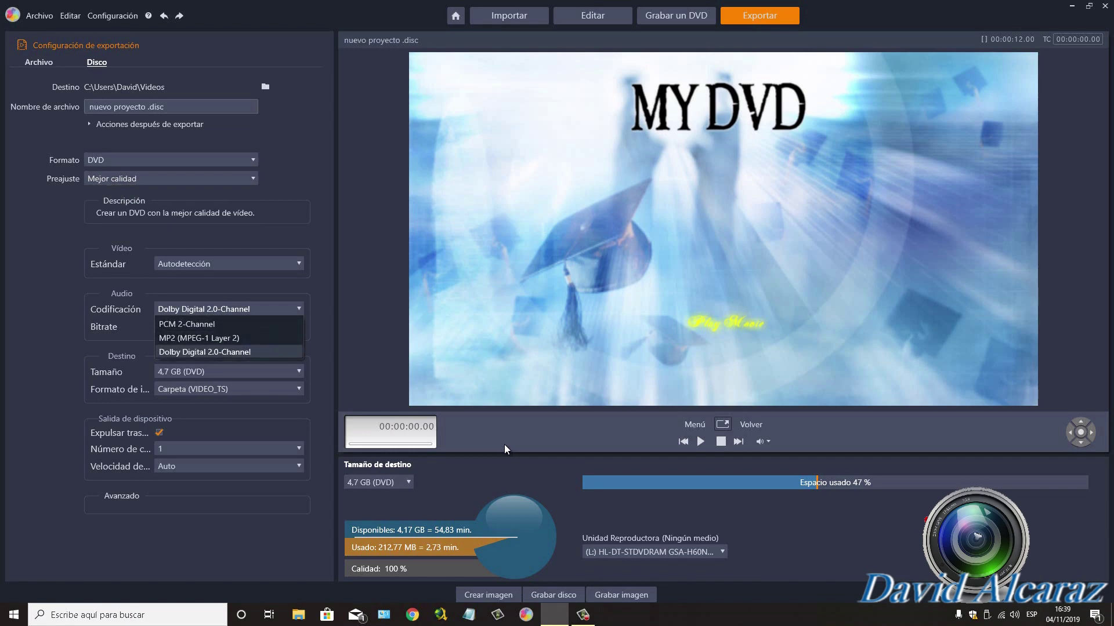
left_click(205, 352)
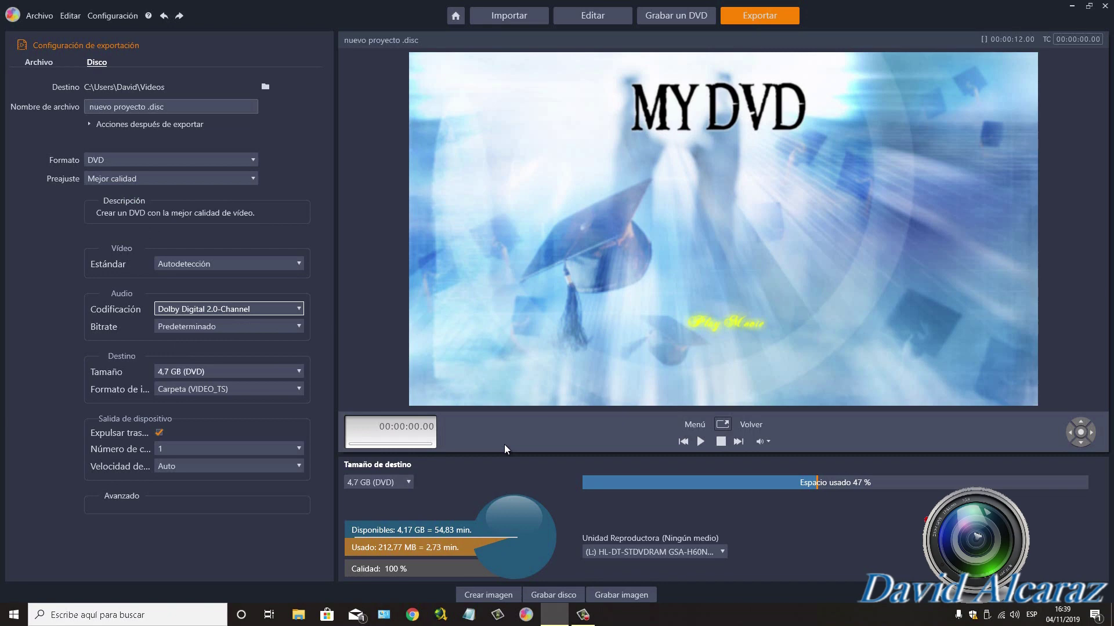
left_click(229, 372)
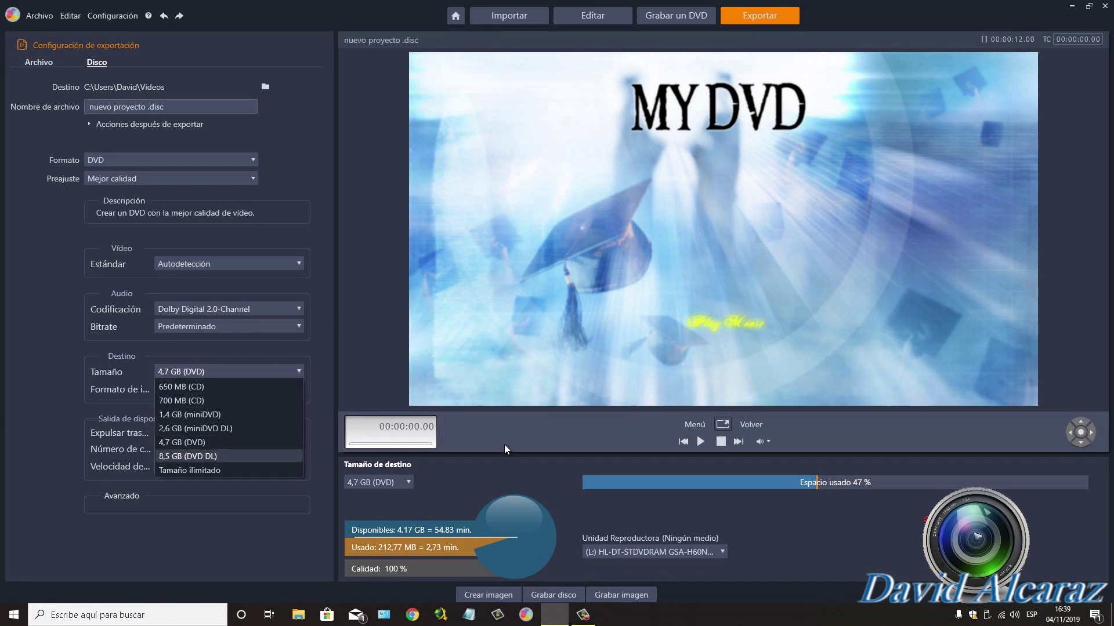
key("Escape")
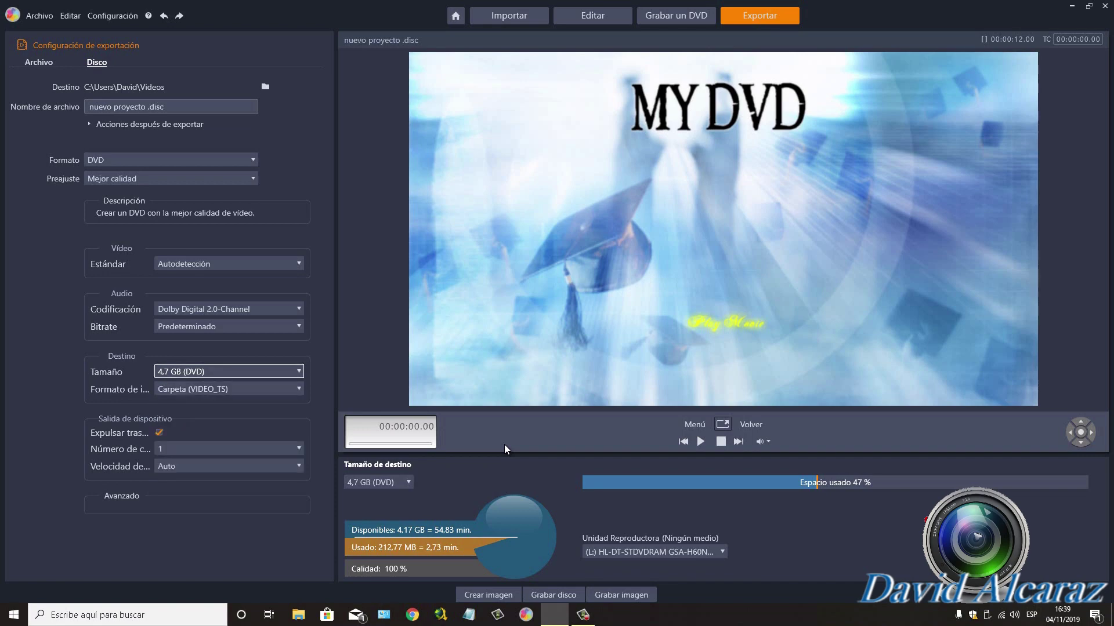
key("Tab")
key("alt+Down")
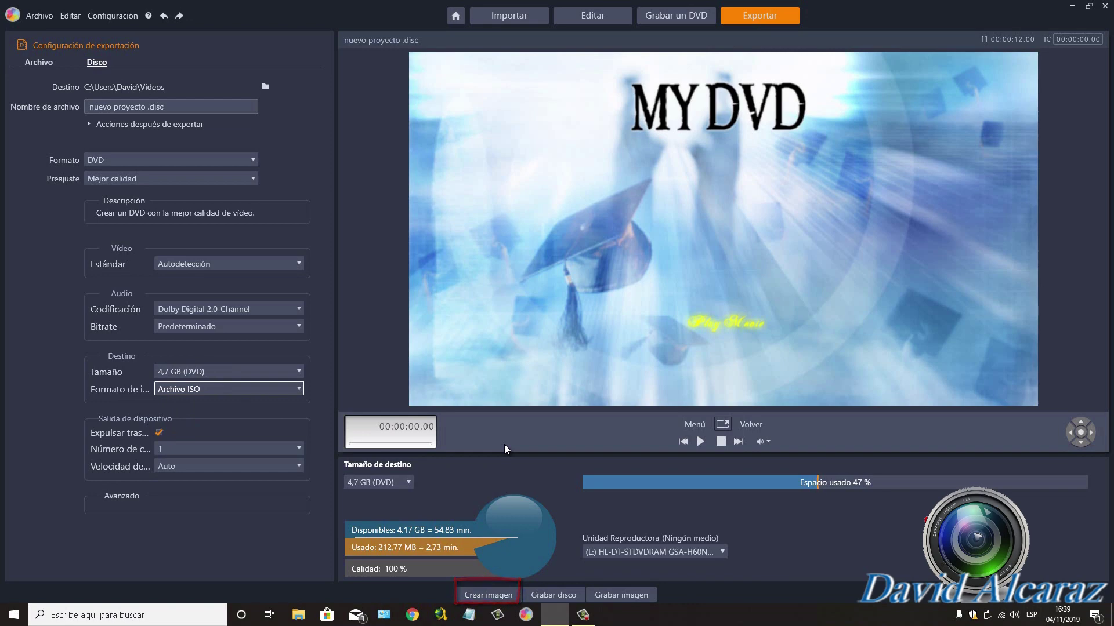
Step: Set the DVD export preset to Adaptar a disco
key("shift+Tab")
key("shift+Tab")
key("shift+Tab")
key("shift+Tab")
key("shift+Tab")
key("alt+Down")
key("Up")
key("Return")
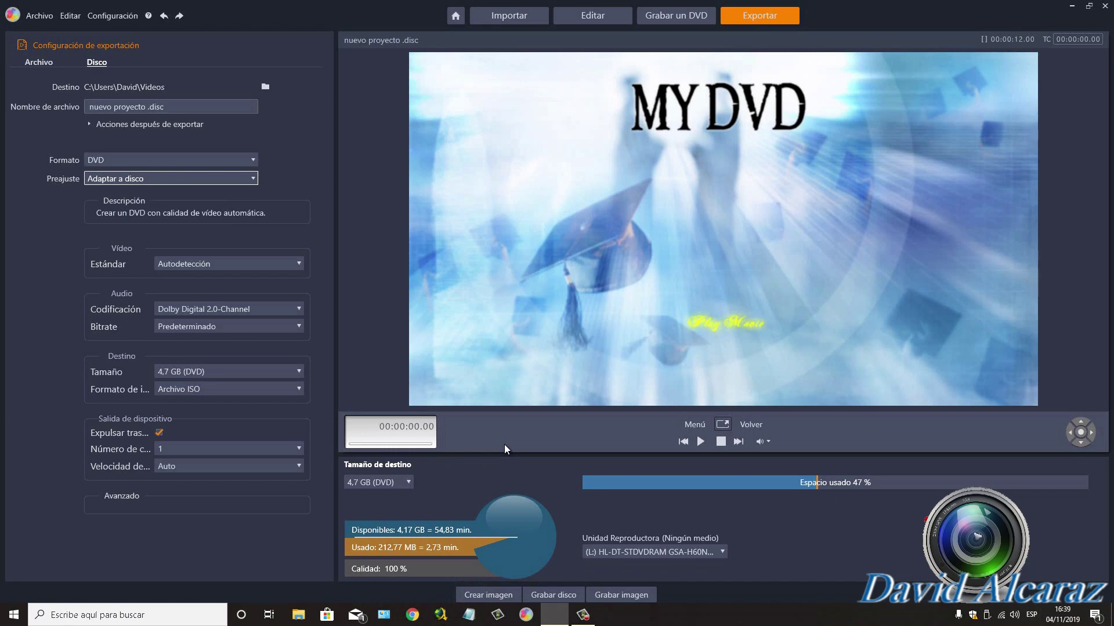
Step: Review the available export presets, keeping Adaptar a disco
key("alt+Down")
key("Down")
key("Down")
key("Up")
key("Up")
key("Down")
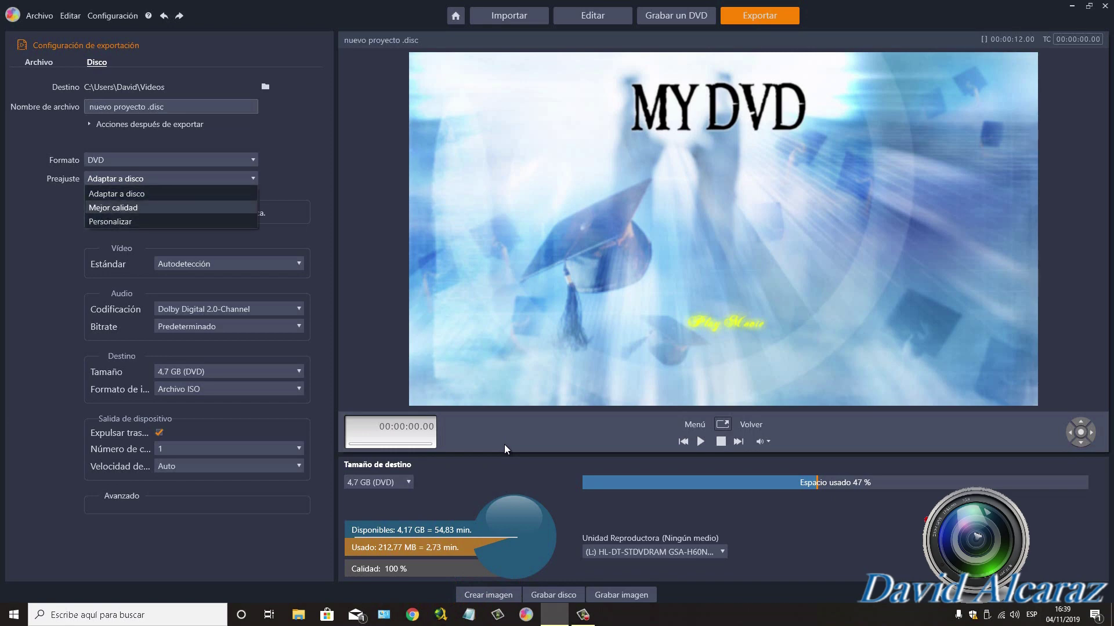
key("Escape")
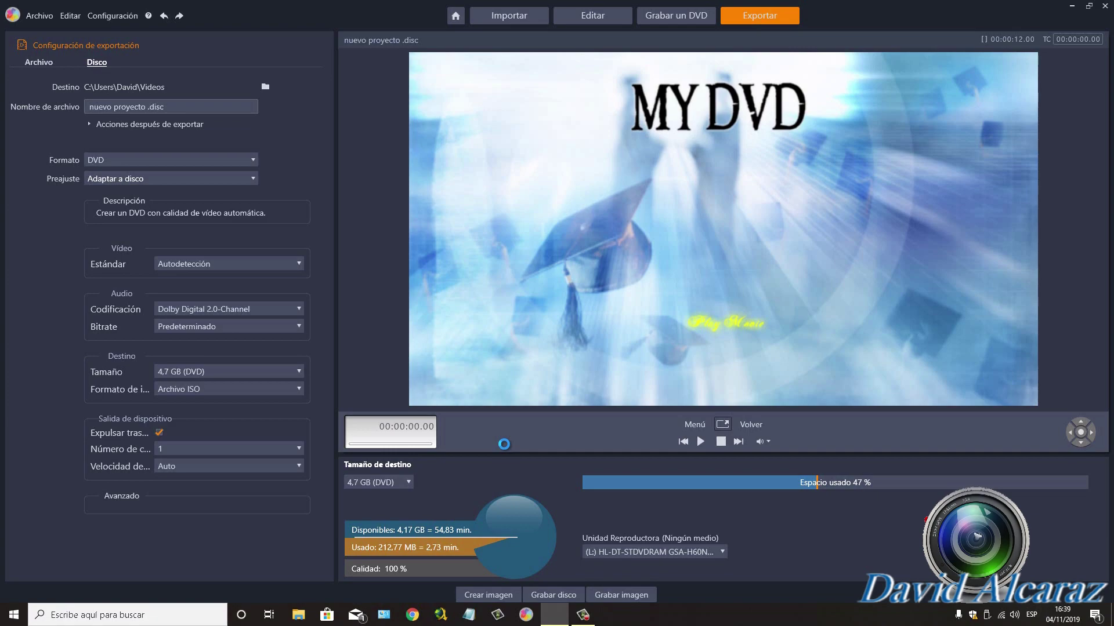